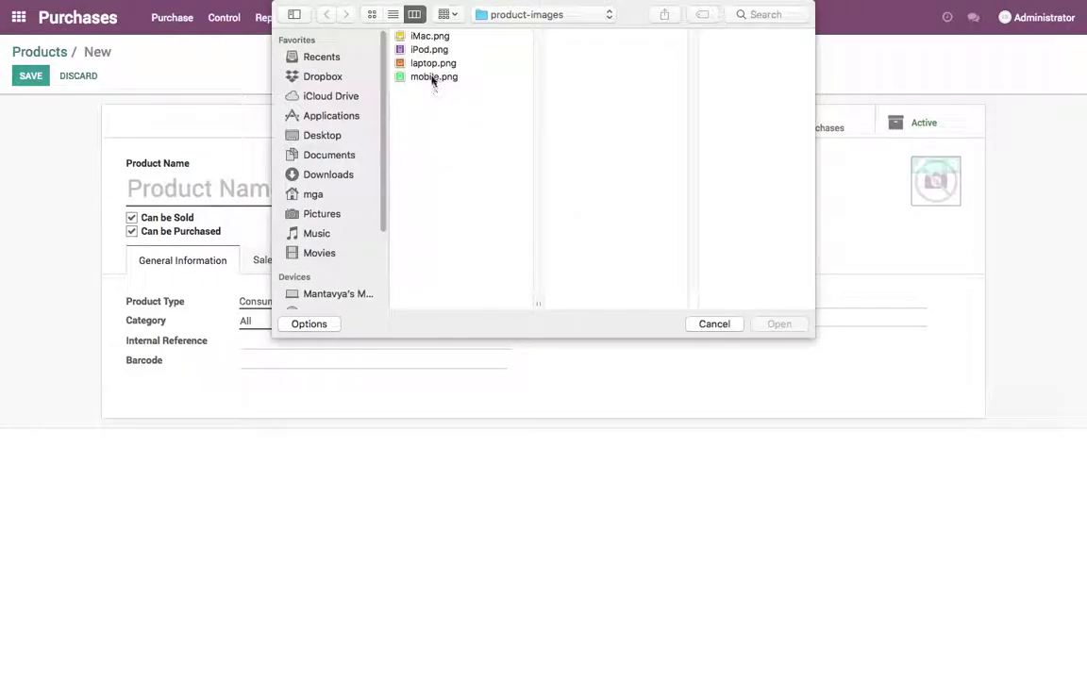
# - Name the new product Laptop, make it a Stockable Product, and set its sales price to 1200
pyautogui.click(262, 184)
pyautogui.write('Laptop')
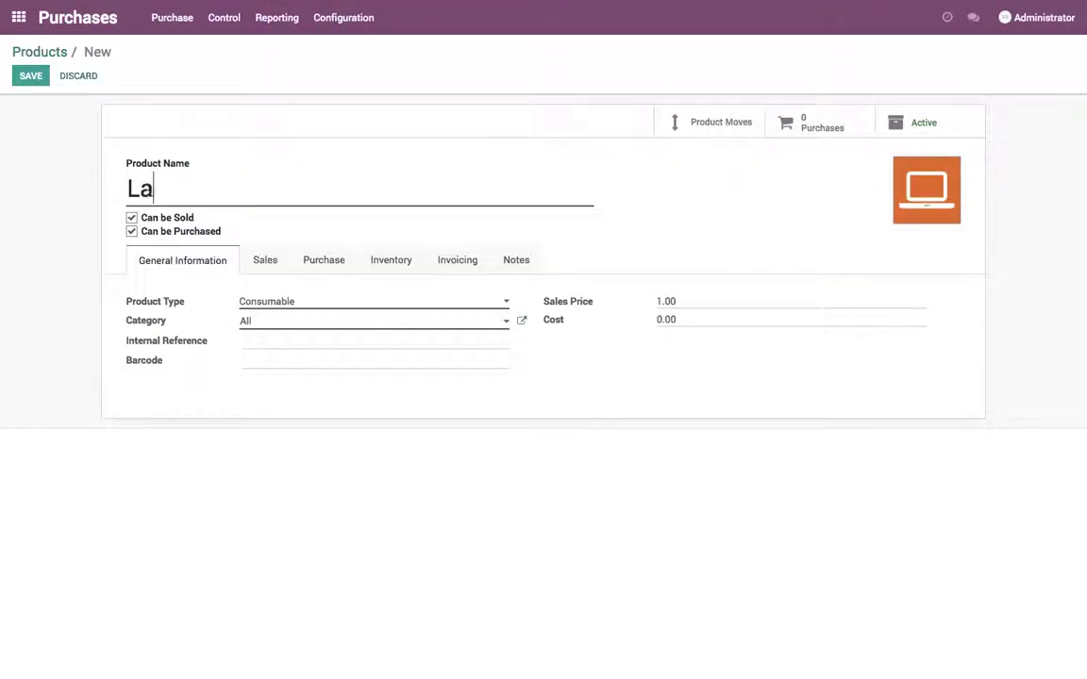
pyautogui.click(345, 314)
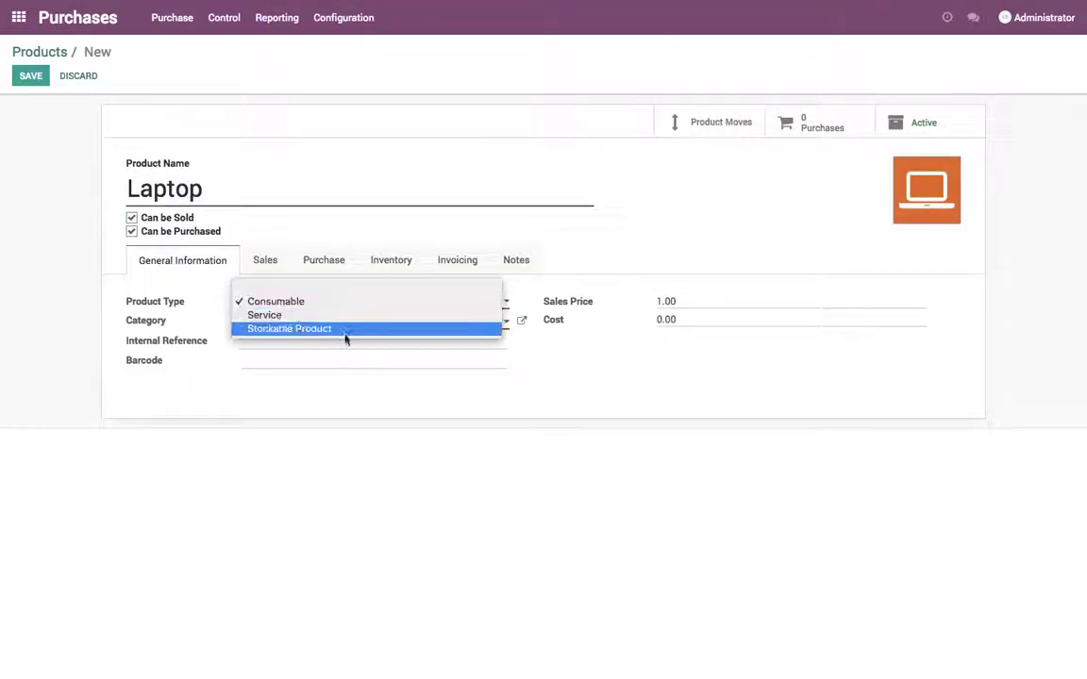
pyautogui.click(342, 330)
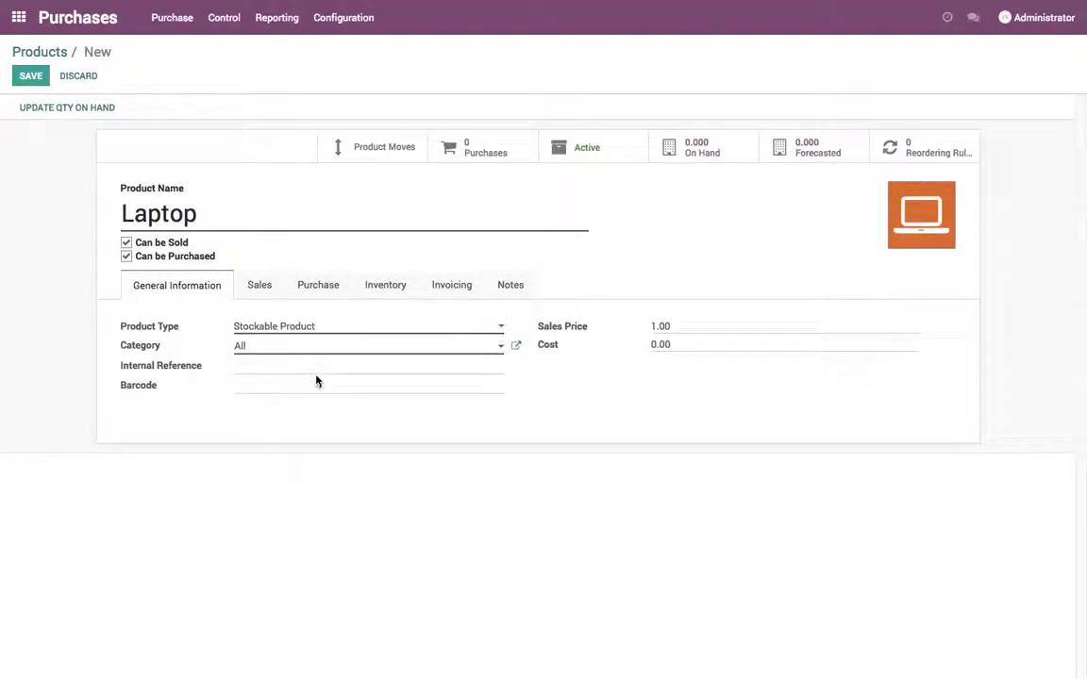
pyautogui.click(660, 325)
pyautogui.write('1200')
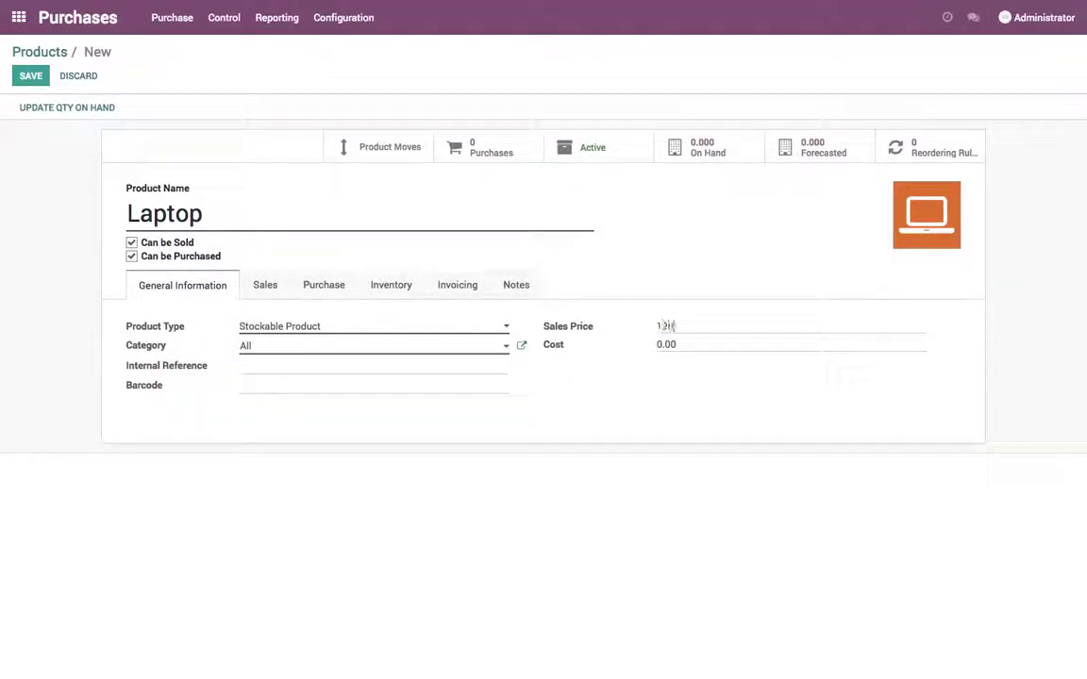
# - Assign the product to the All / Saleable category
pyautogui.click(570, 343)
pyautogui.click(506, 347)
pyautogui.click(480, 382)
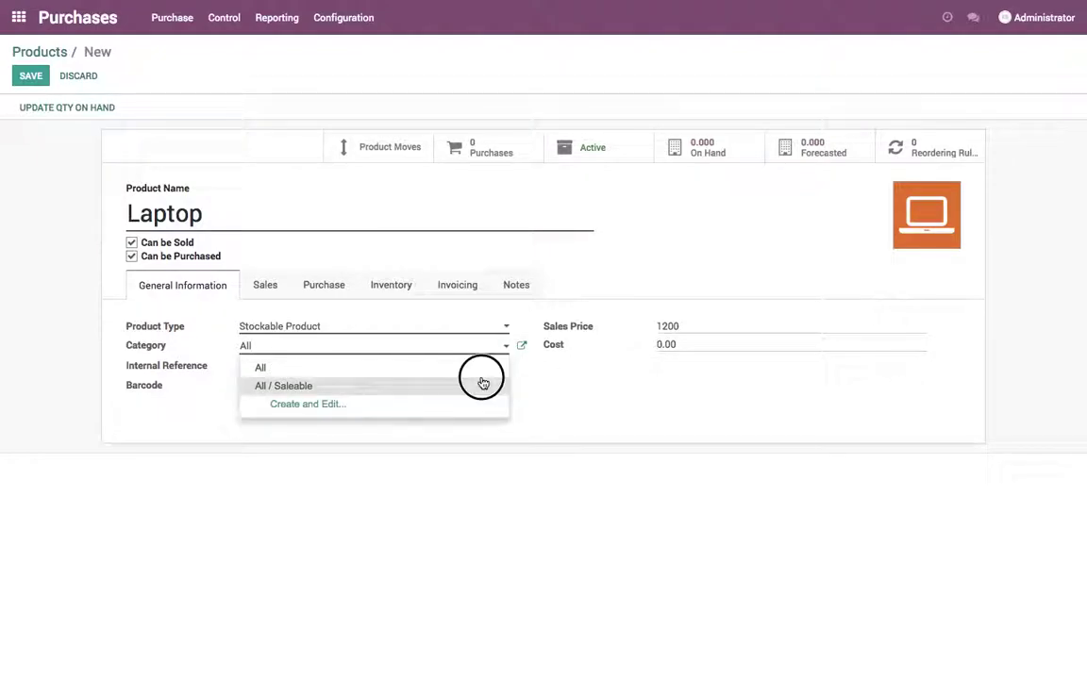
# - Change the Saleable category's costing method to Average Cost (AVCO) and save the category
pyautogui.click(522, 346)
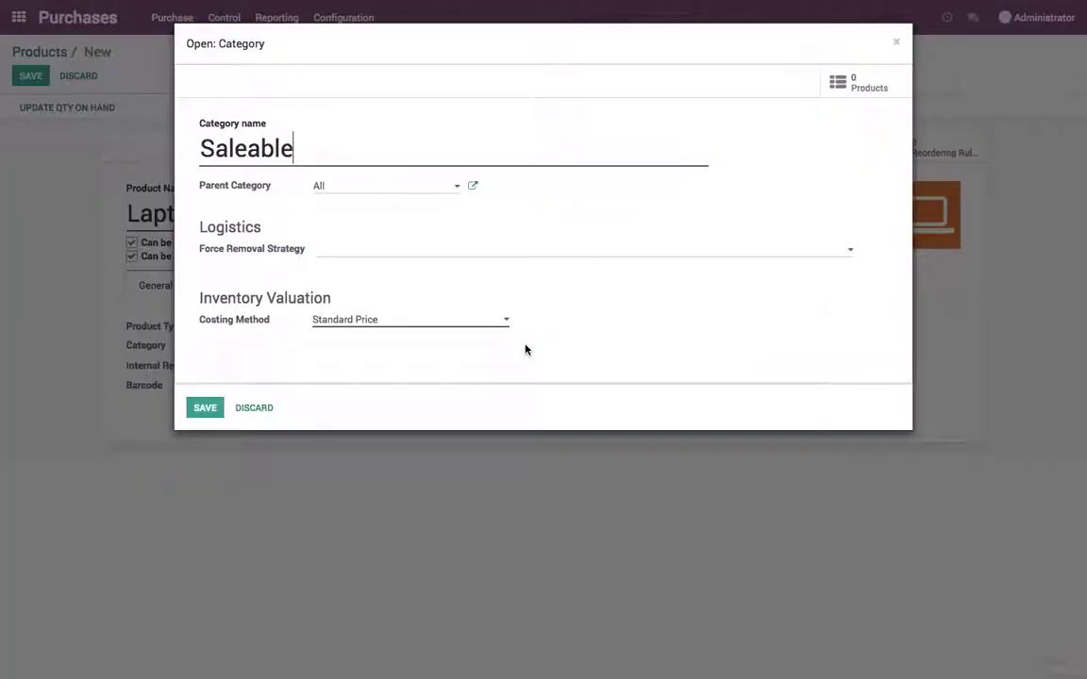
pyautogui.click(407, 322)
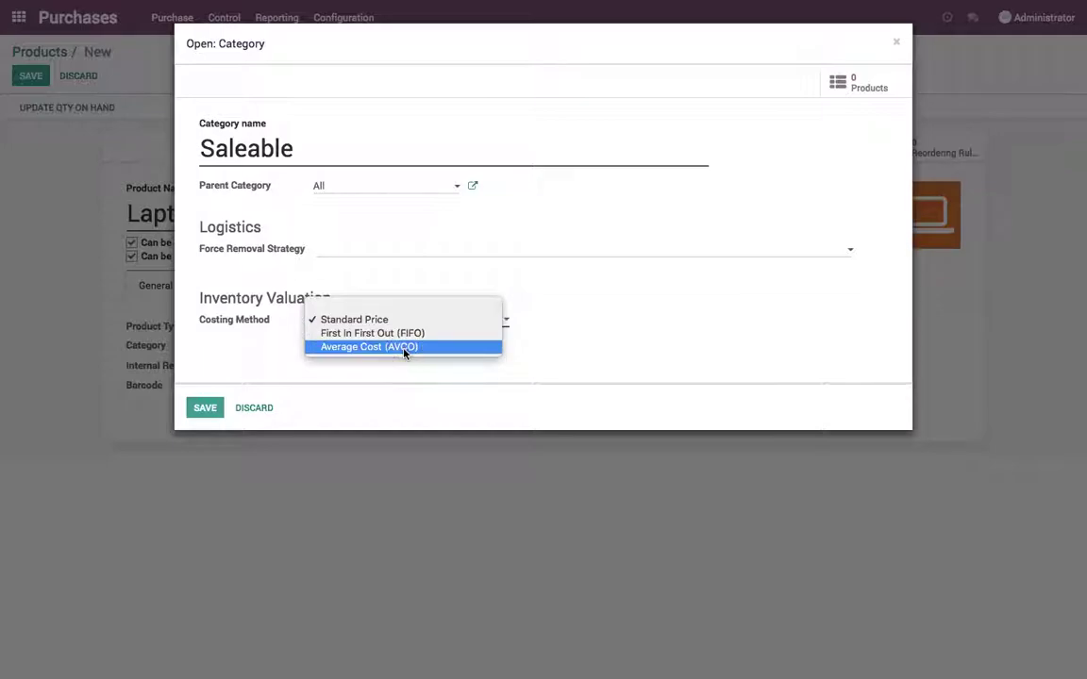
pyautogui.click(404, 351)
pyautogui.click(325, 141)
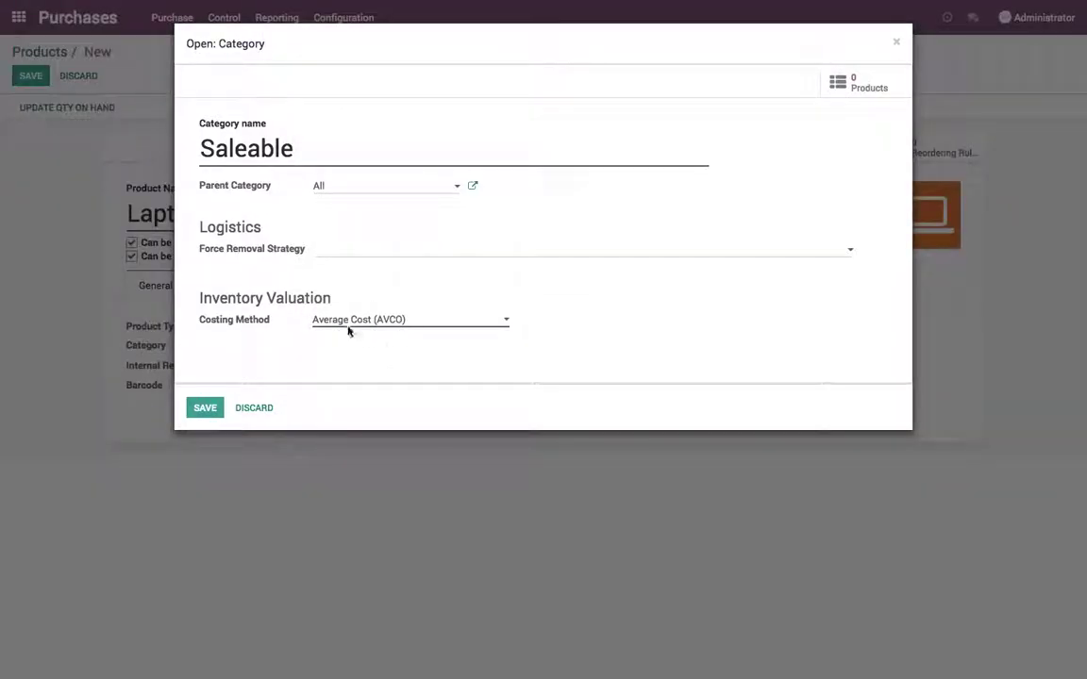
pyautogui.click(206, 409)
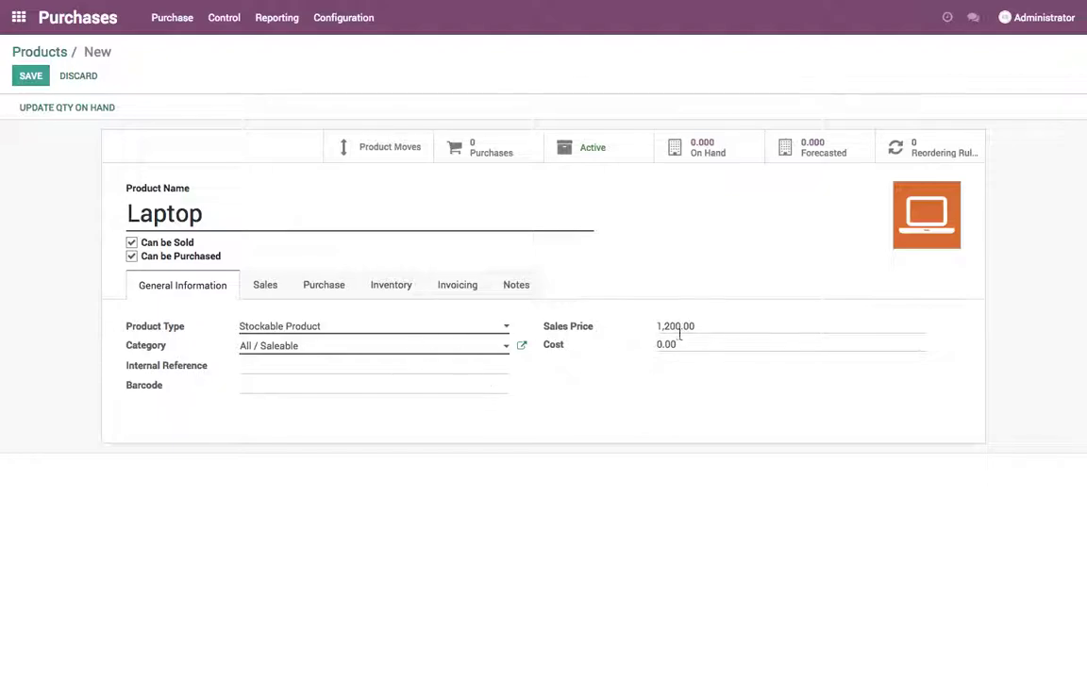
# - Set the laptop's cost to 800 and save the product
pyautogui.click(693, 346)
pyautogui.write('800')
pyautogui.click(25, 80)
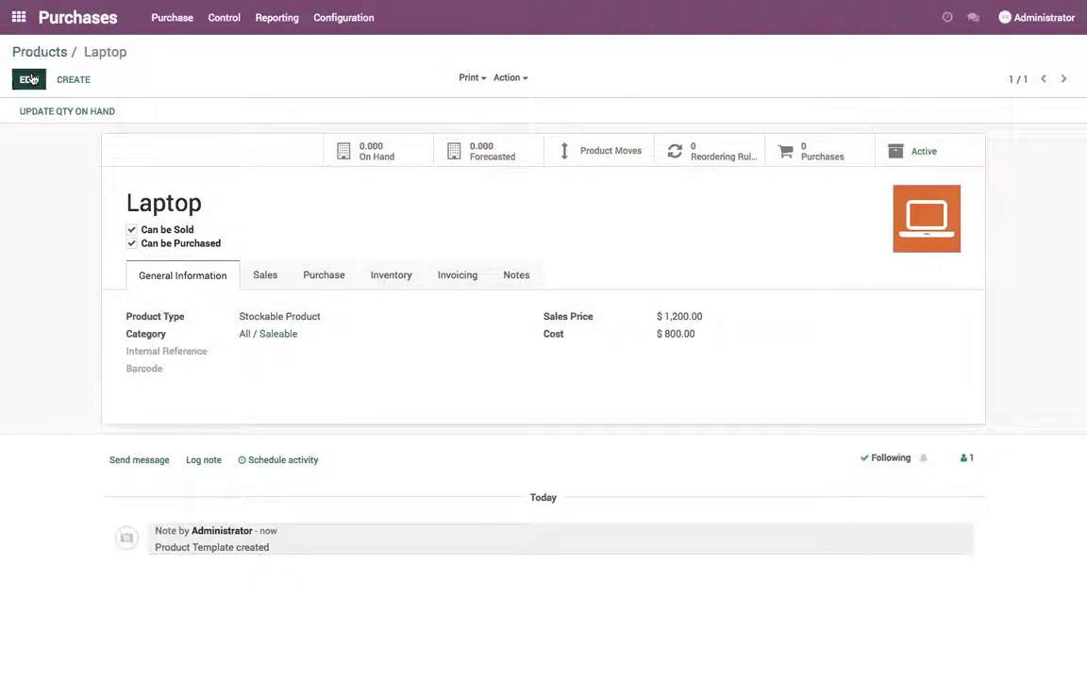
# - Edit the laptop's purchase information and start a vendor entry for Default Supplier
pyautogui.click(30, 79)
pyautogui.click(31, 79)
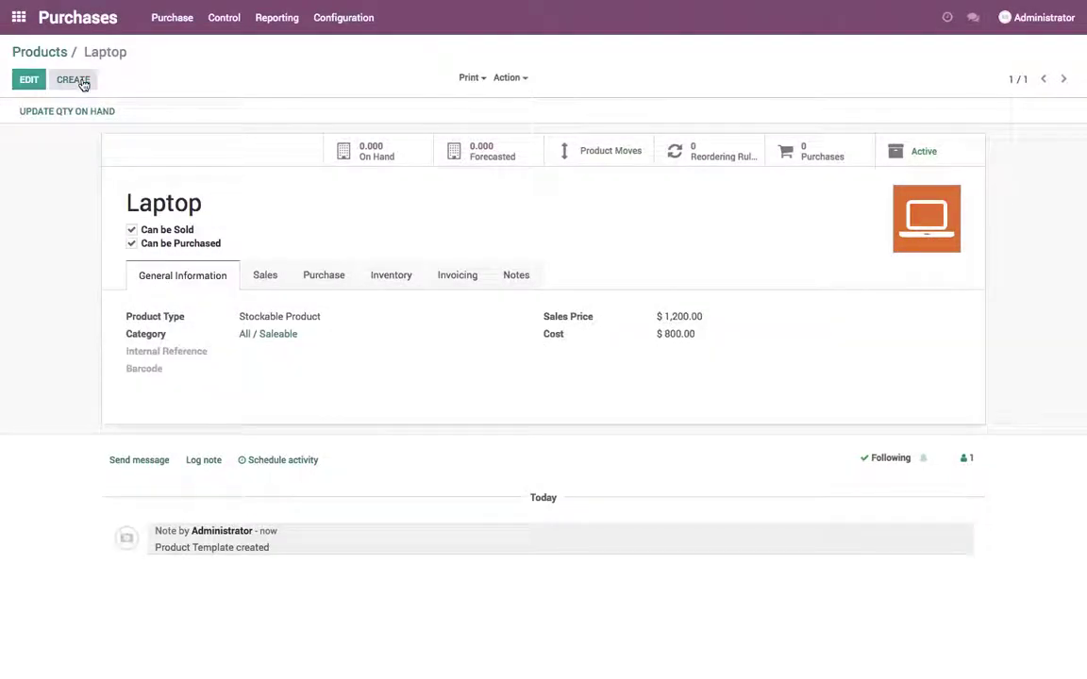
pyautogui.click(29, 80)
pyautogui.click(326, 291)
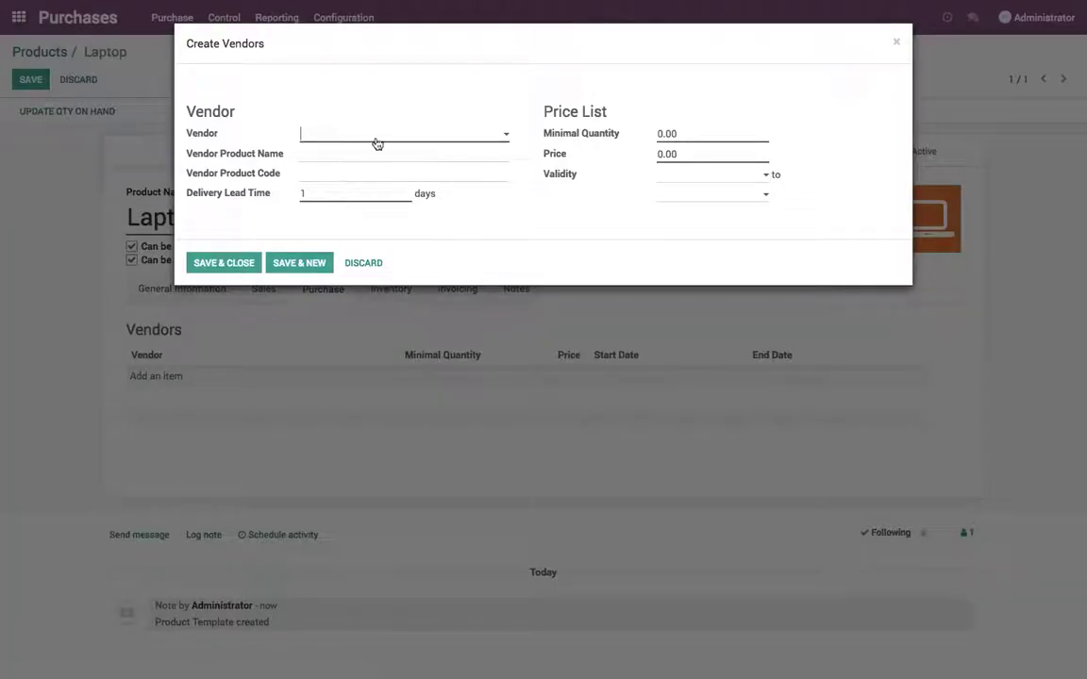
pyautogui.click(377, 137)
pyautogui.write('Default Supplier')
pyautogui.press('Return')
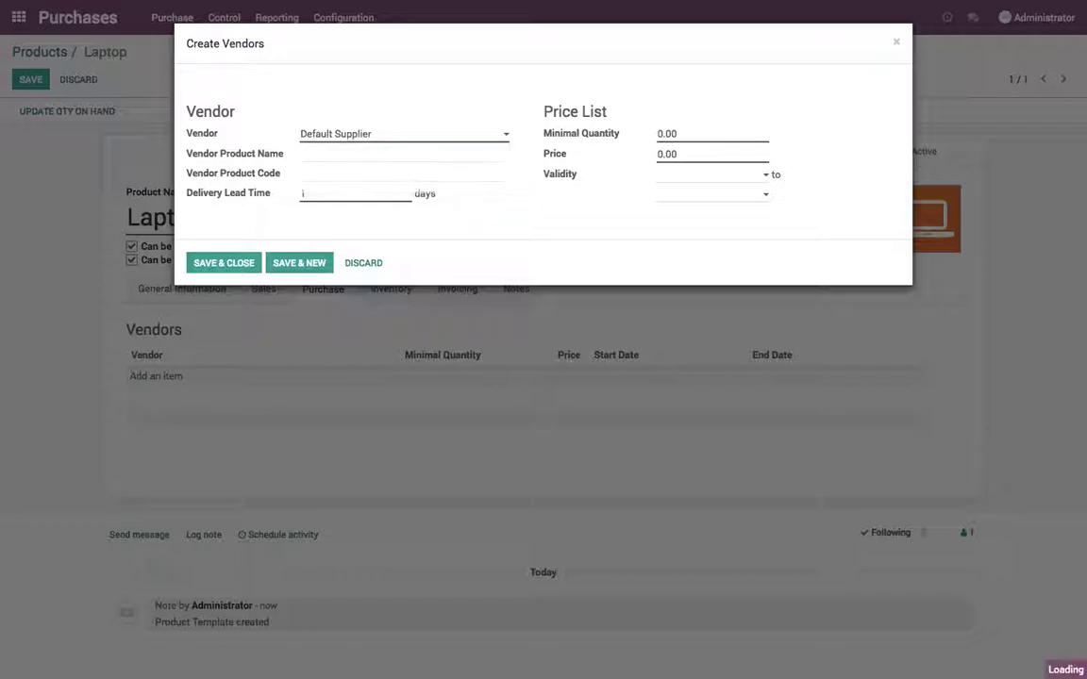
# - Give the vendor entry a minimal quantity of 1 and a price of 800, and save the entry and product
pyautogui.click(618, 133)
pyautogui.write('1')
pyautogui.click(696, 151)
pyautogui.write('80')
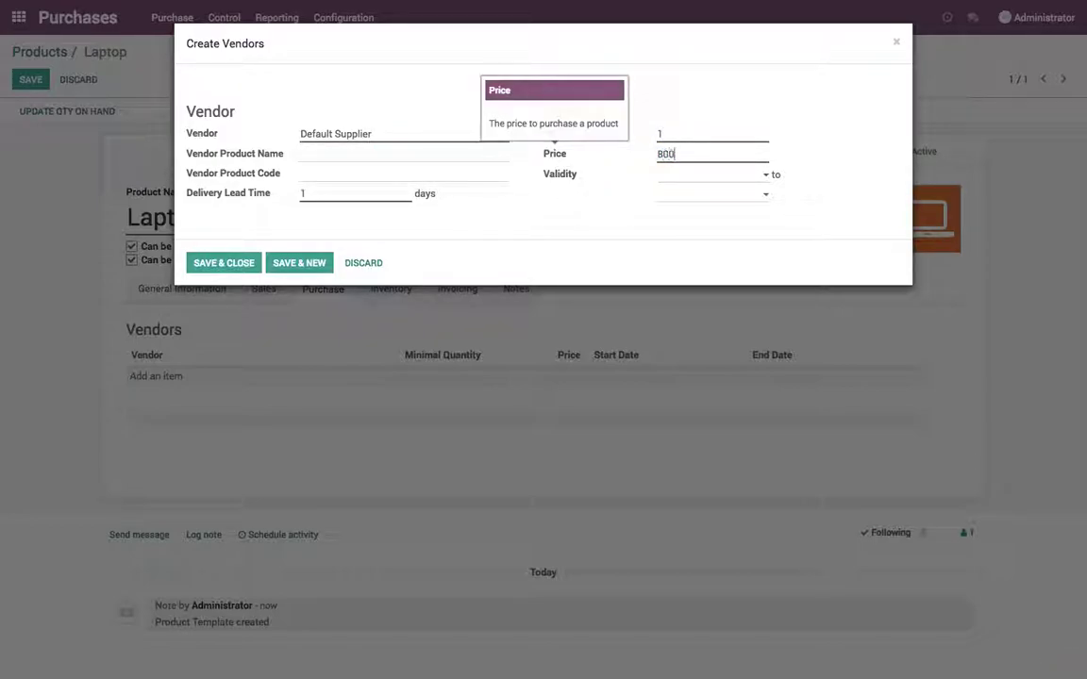
pyautogui.click(219, 262)
pyautogui.click(31, 79)
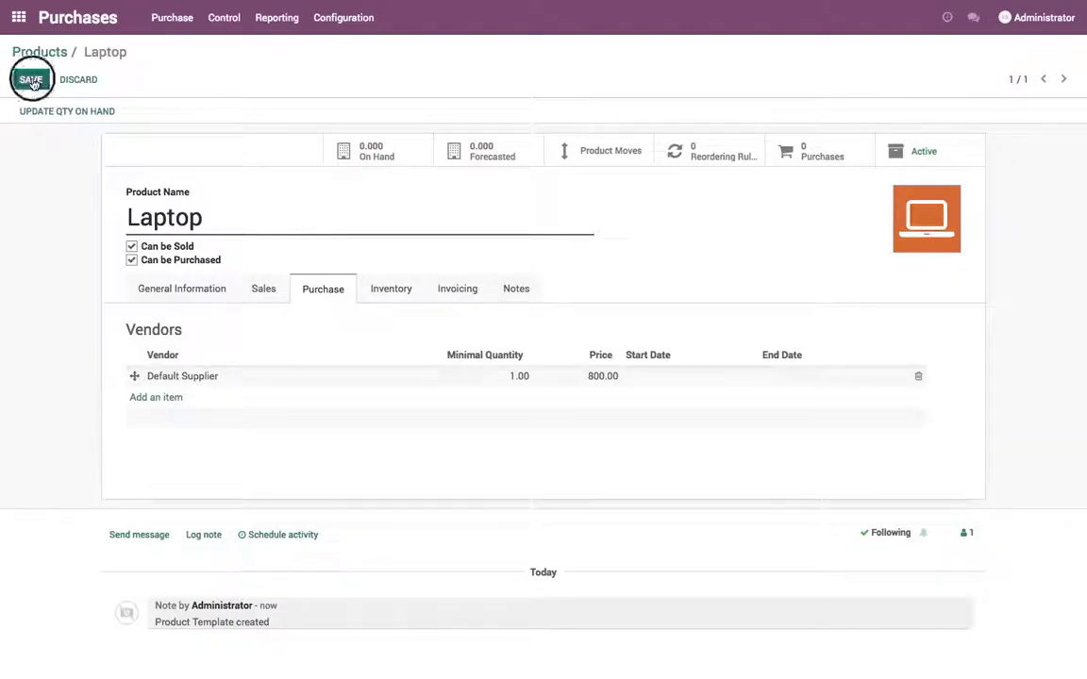
# - Create a new request for quotation with Default Supplier as the vendor
pyautogui.click(38, 52)
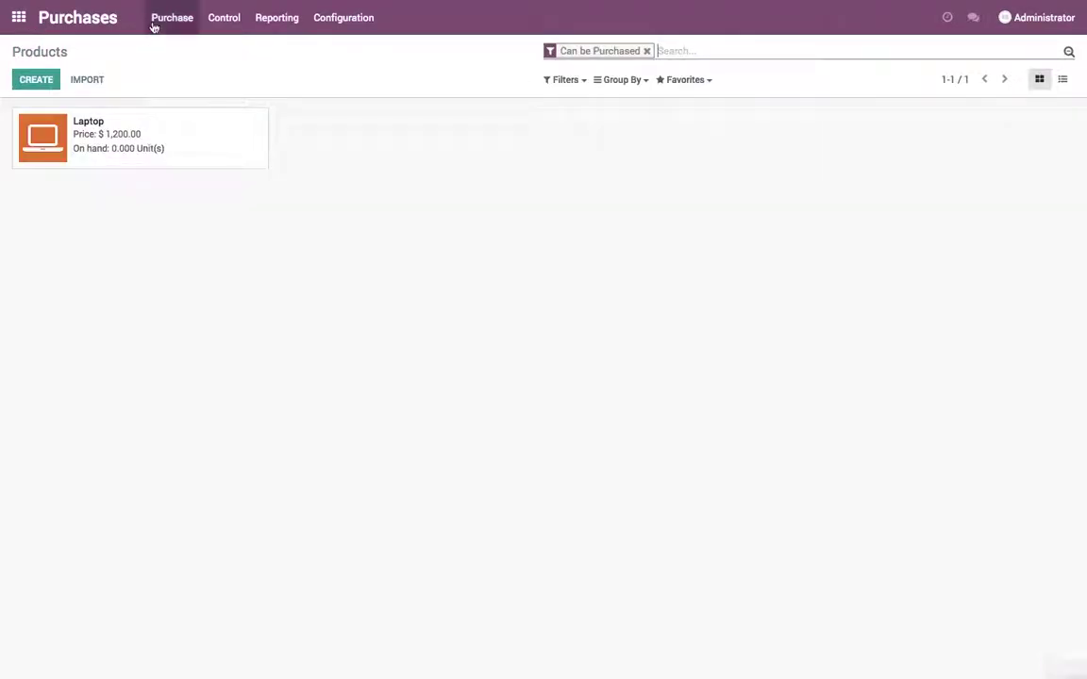
pyautogui.click(168, 19)
pyautogui.click(175, 49)
pyautogui.click(36, 79)
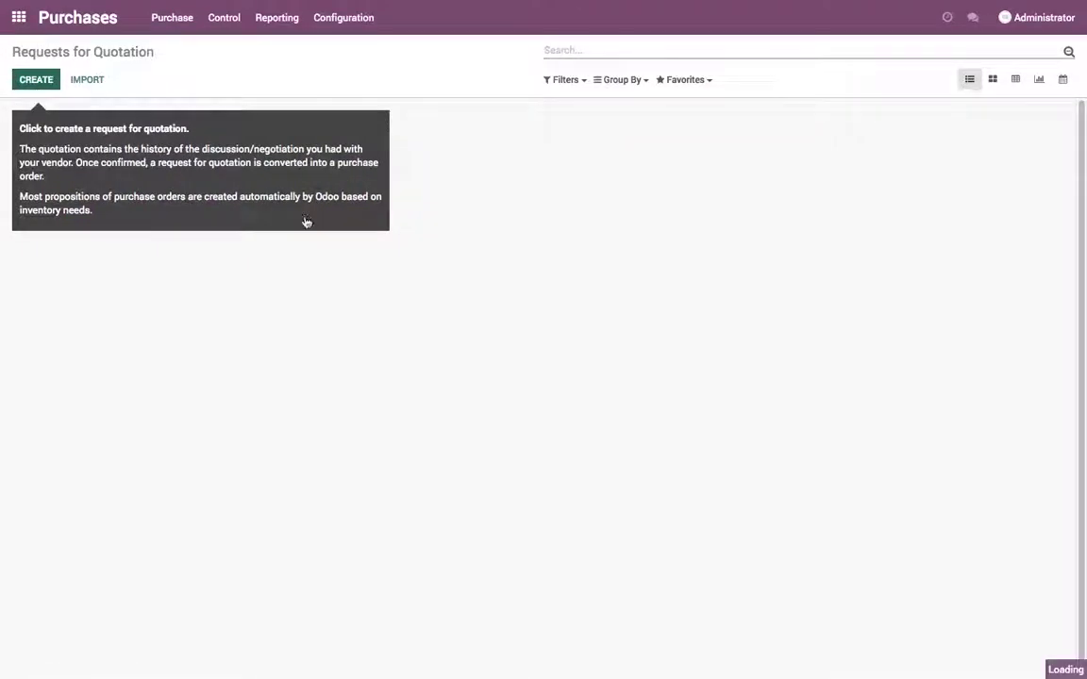
pyautogui.click(306, 226)
pyautogui.click(290, 243)
# - Add a Laptop line to the request for quotation and save it
pyautogui.click(165, 337)
pyautogui.click(174, 340)
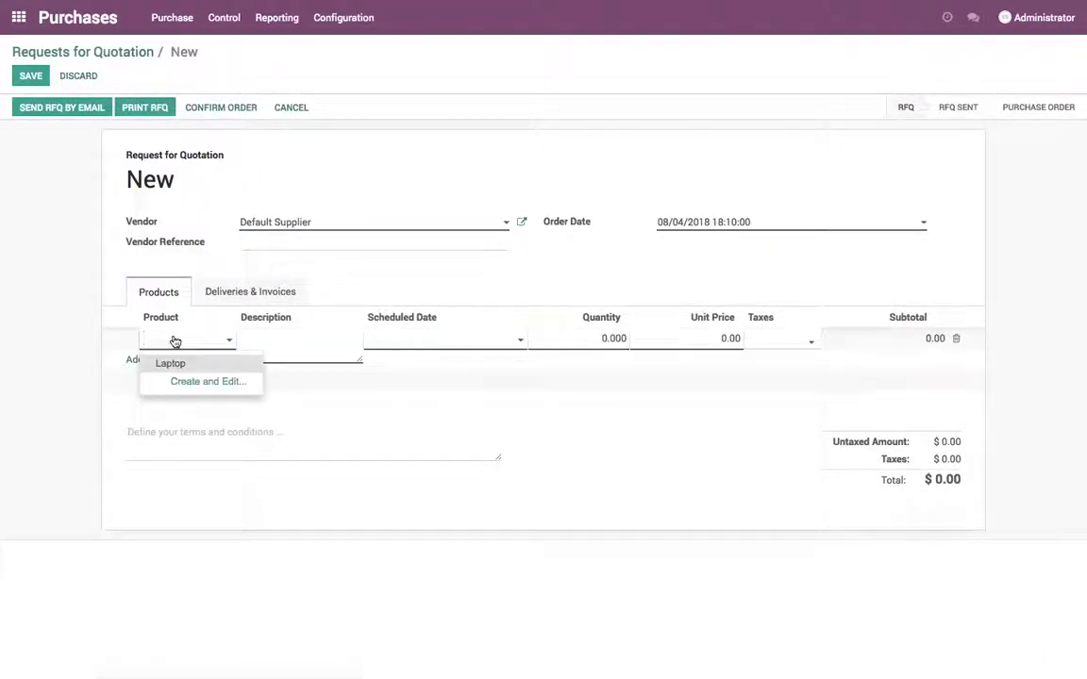
pyautogui.click(175, 364)
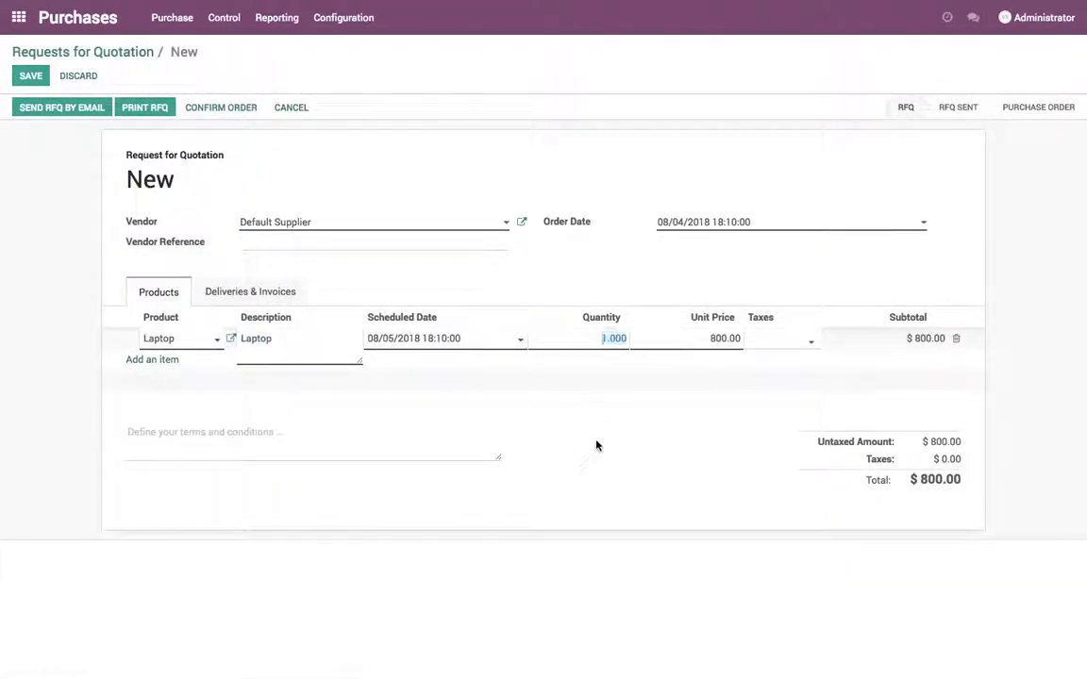
pyautogui.click(565, 399)
pyautogui.click(31, 75)
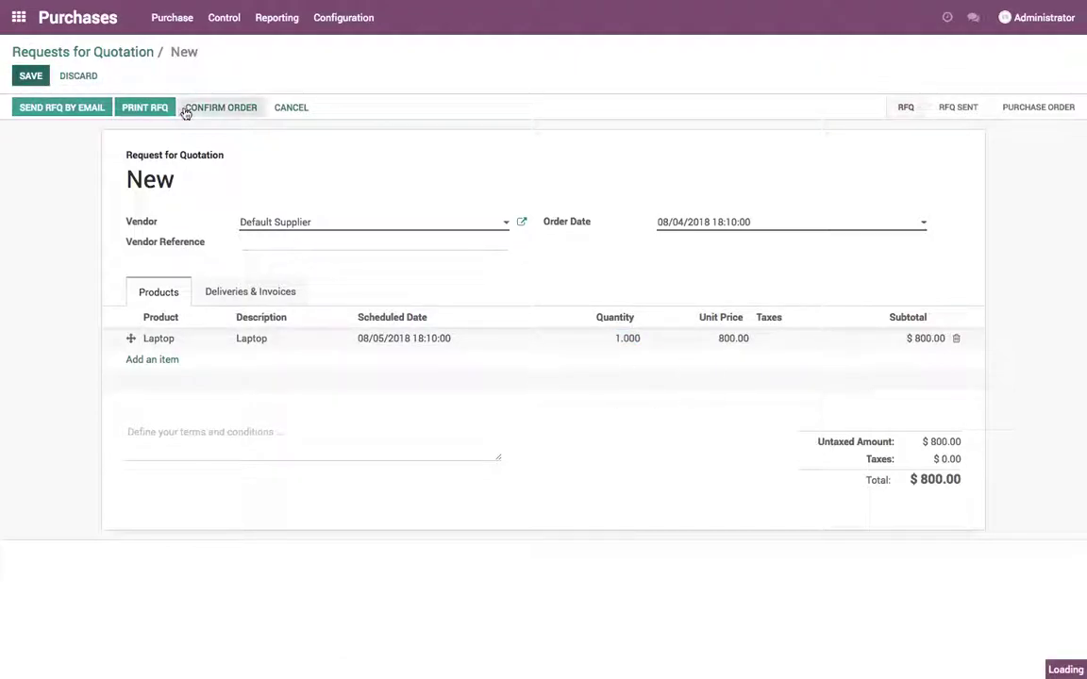
# - Confirm the order and receive the laptop by validating the shipment as an immediate transfer
pyautogui.click(209, 112)
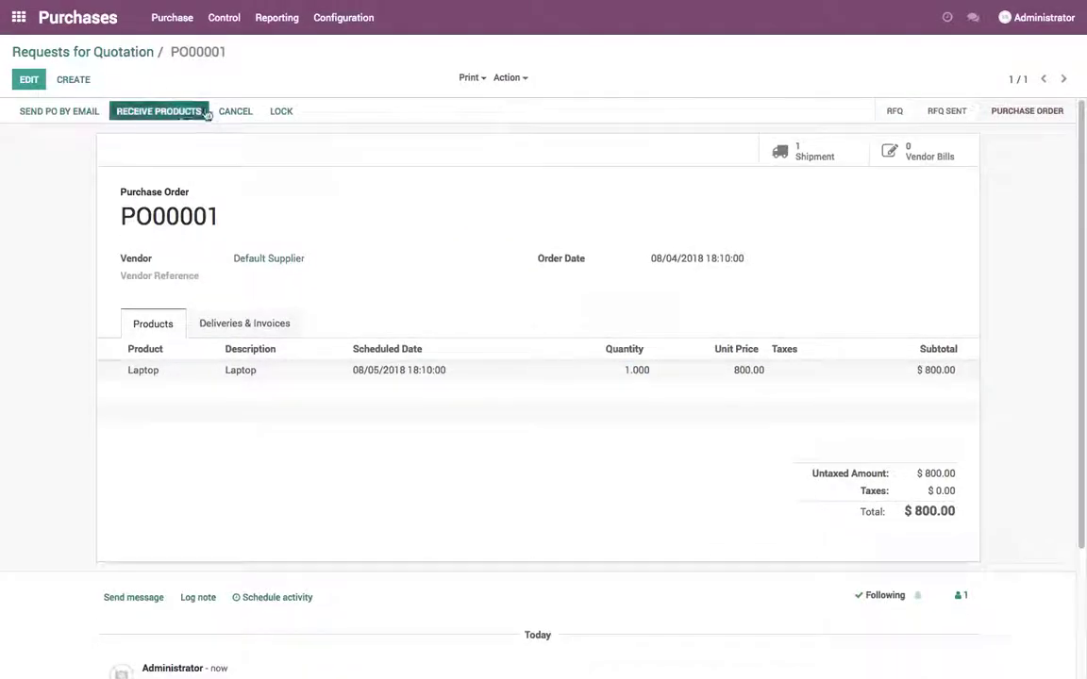
pyautogui.click(36, 110)
pyautogui.click(213, 160)
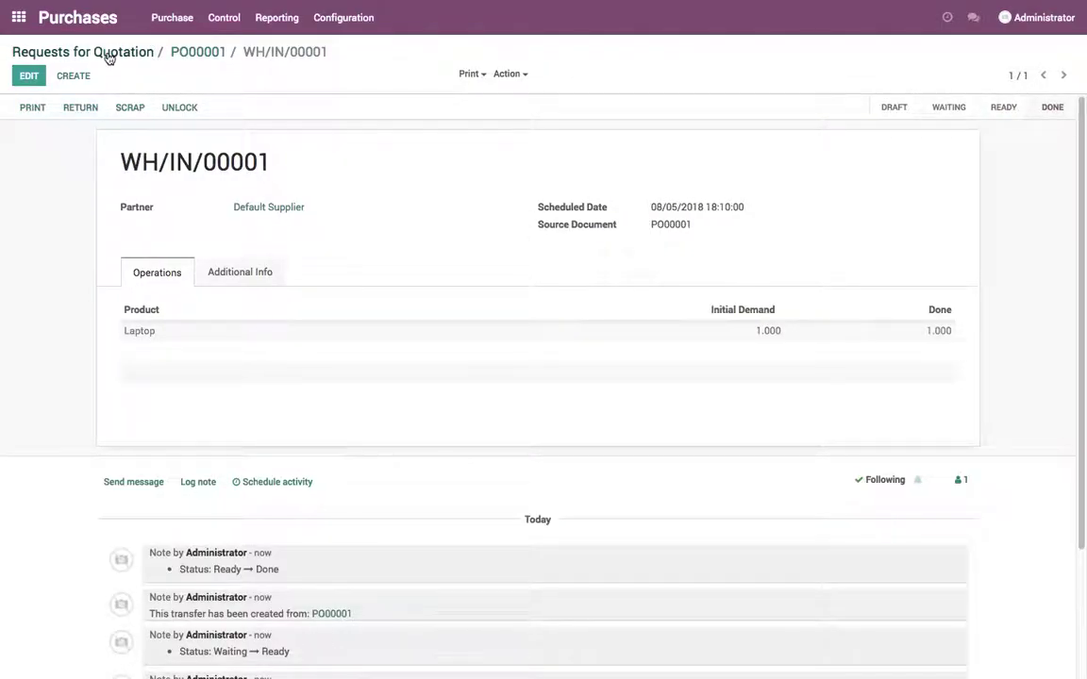
# - Create a second request for quotation to Default Supplier, starting from the first order, with a Laptop line
pyautogui.click(203, 52)
pyautogui.click(82, 76)
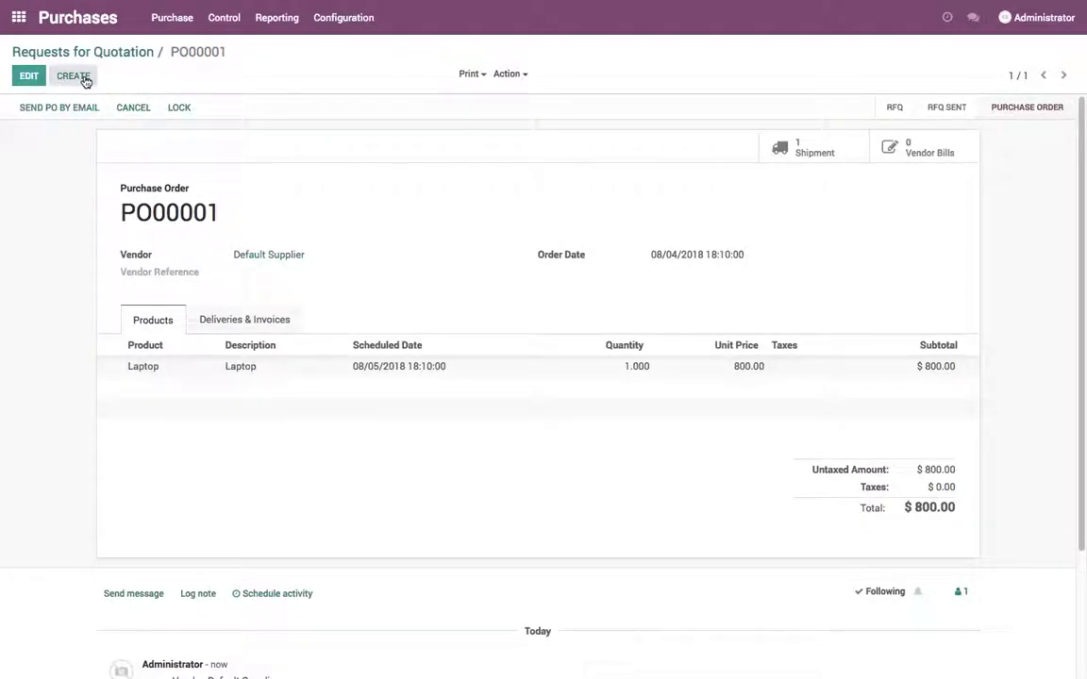
pyautogui.click(247, 226)
pyautogui.click(276, 248)
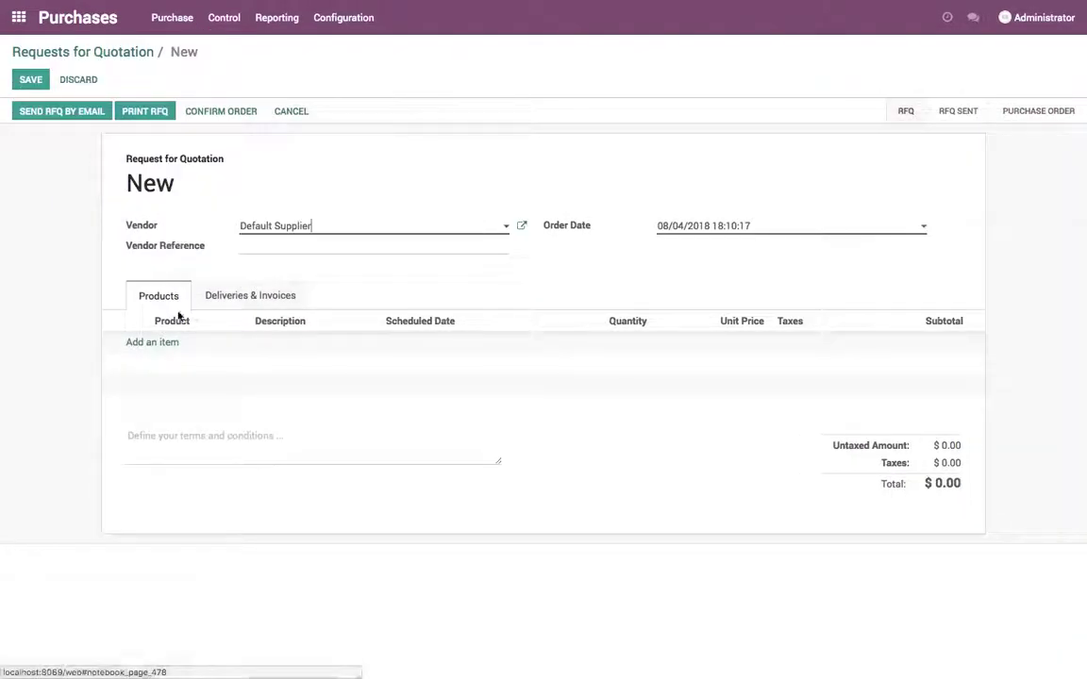
pyautogui.click(182, 353)
pyautogui.click(182, 368)
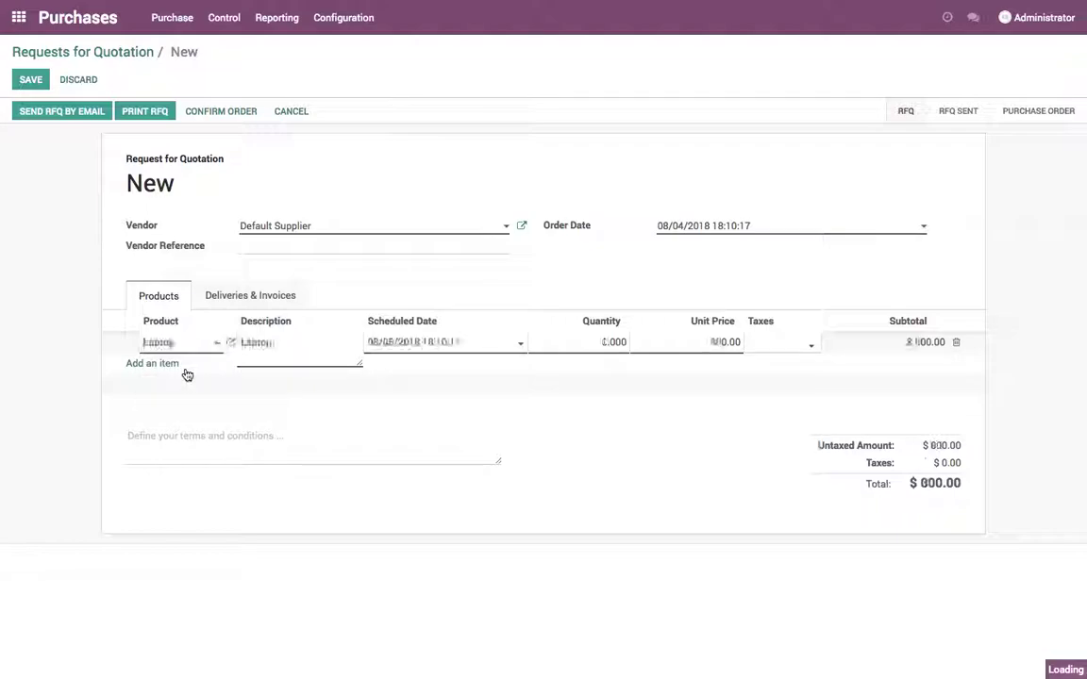
# - Set the unit price of the new Laptop line to 850
pyautogui.click(724, 341)
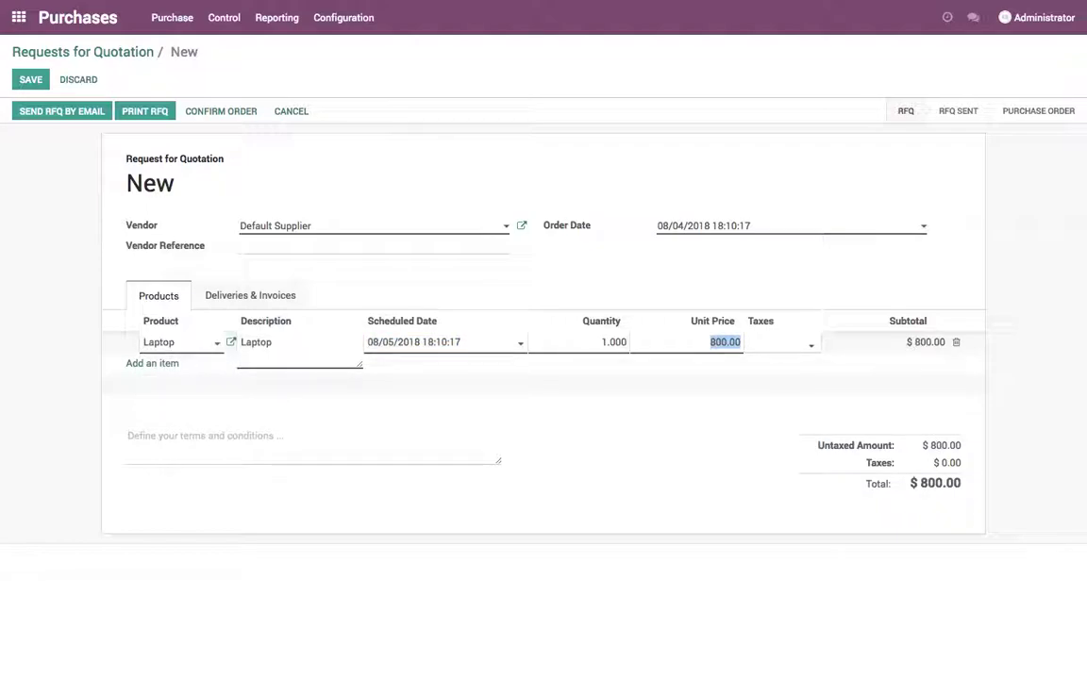
pyautogui.write('850')
pyautogui.click(498, 396)
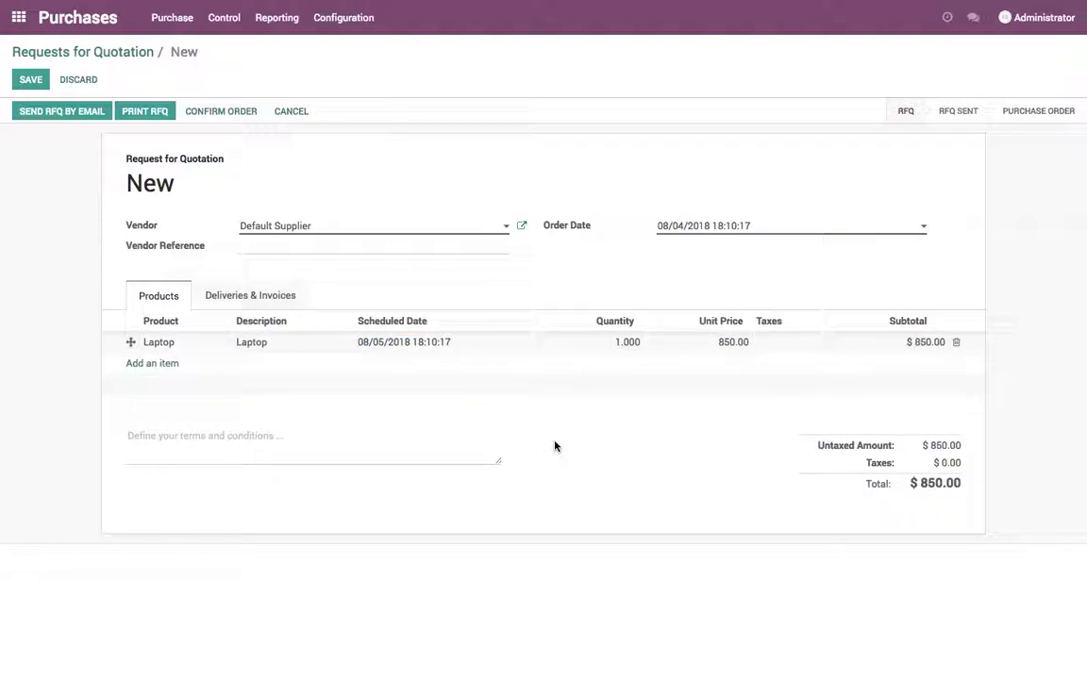
# - Enter "market price change" as the terms and conditions and save the request for quotation
pyautogui.click(395, 452)
pyautogui.write('p')
pyautogui.press('BackSpace')
pyautogui.write('price')
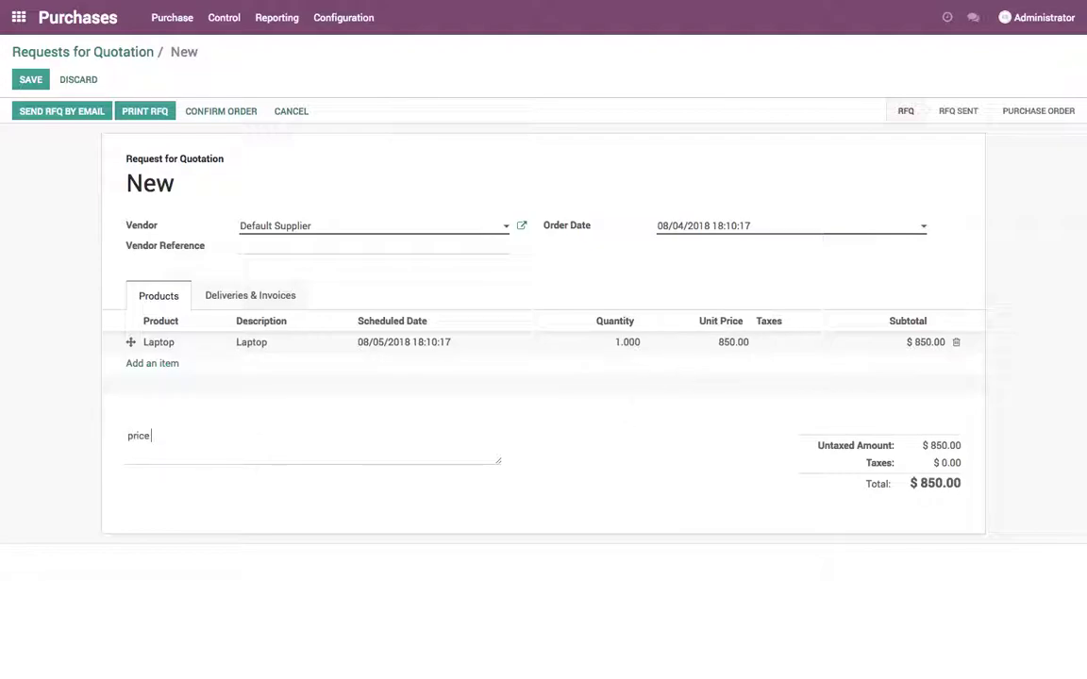
pyautogui.write('marke')
pyautogui.write(' change')
pyautogui.click(34, 81)
# - Confirm the second order and validate its incoming shipment as an immediate transfer of the reserved quantities
pyautogui.click(211, 115)
pyautogui.click(175, 113)
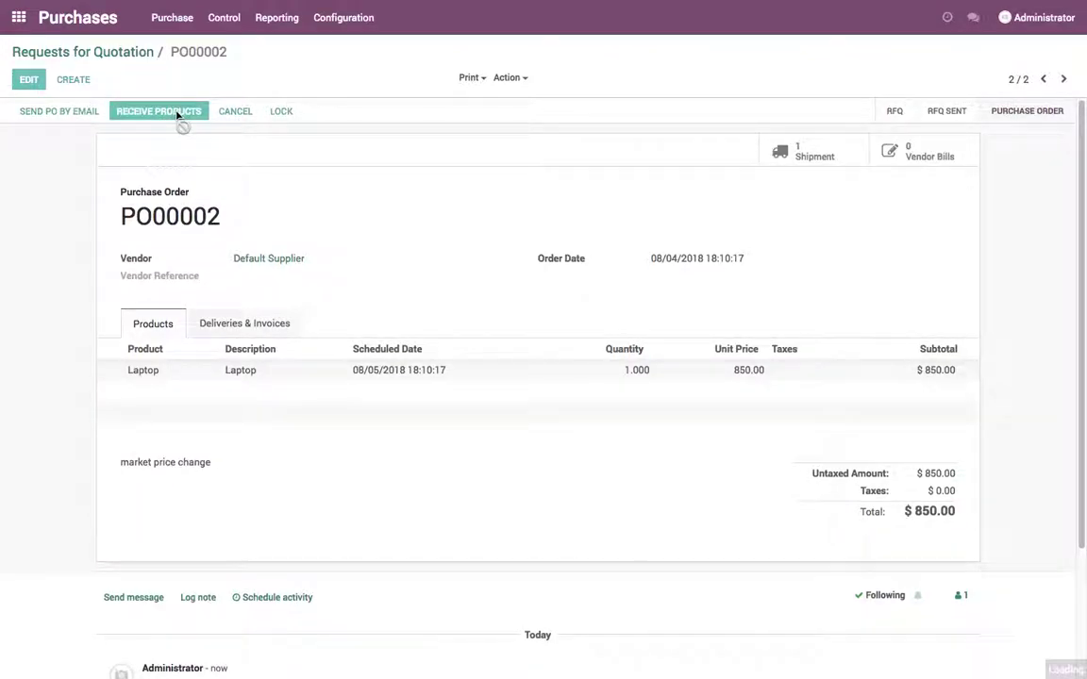
pyautogui.click(84, 111)
pyautogui.press('Escape')
pyautogui.click(43, 109)
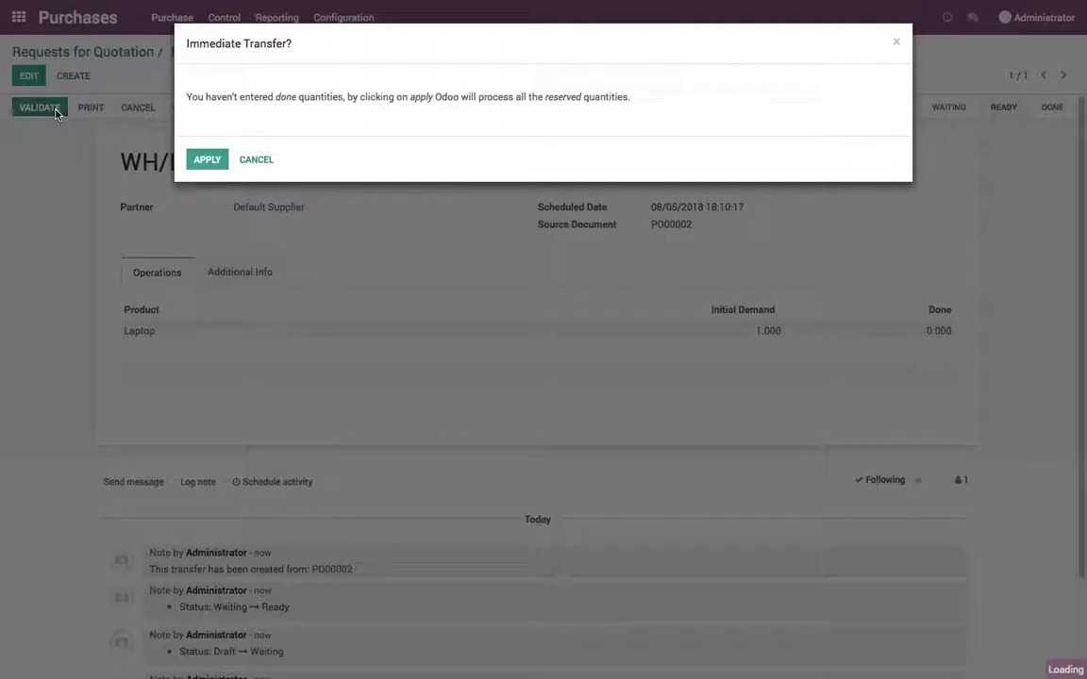
pyautogui.click(195, 161)
# - Switch to the Inventory app, open the product valuation report, and check the Laptop's inventory value and cost
pyautogui.click(38, 52)
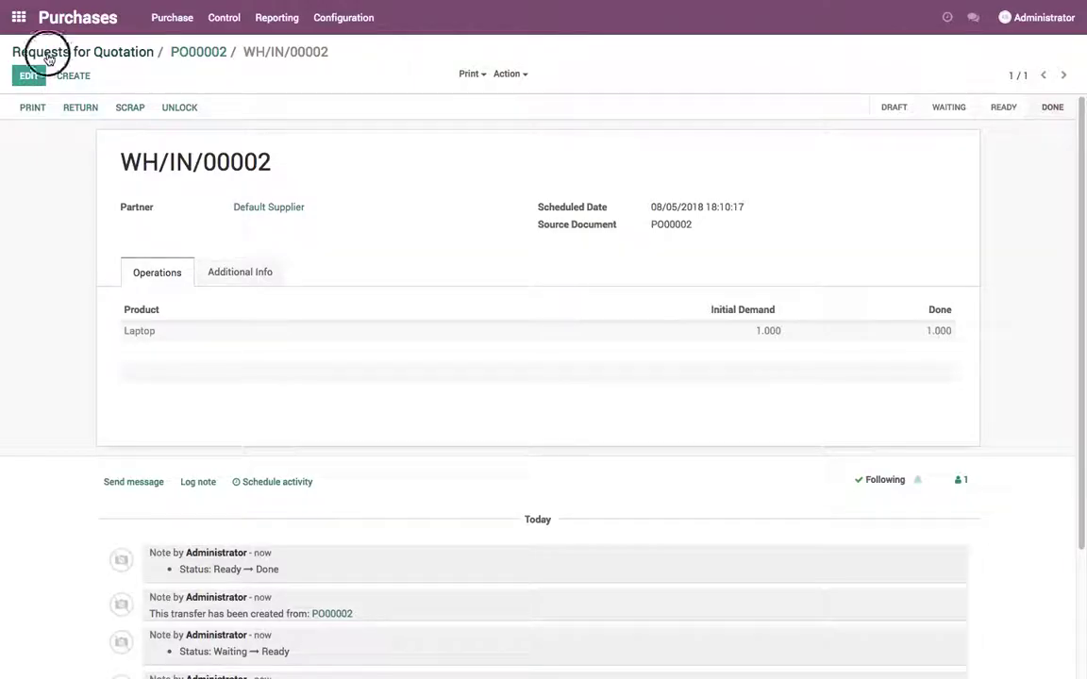
pyautogui.click(18, 19)
pyautogui.click(488, 137)
pyautogui.click(359, 28)
pyautogui.click(368, 67)
pyautogui.click(336, 195)
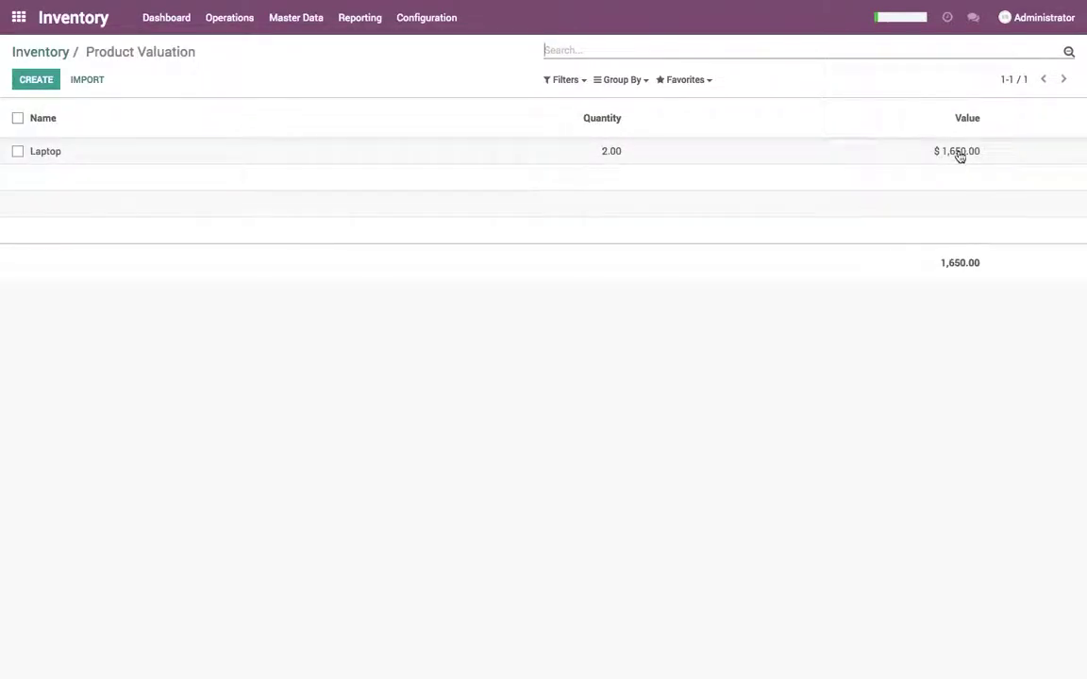
pyautogui.click(986, 156)
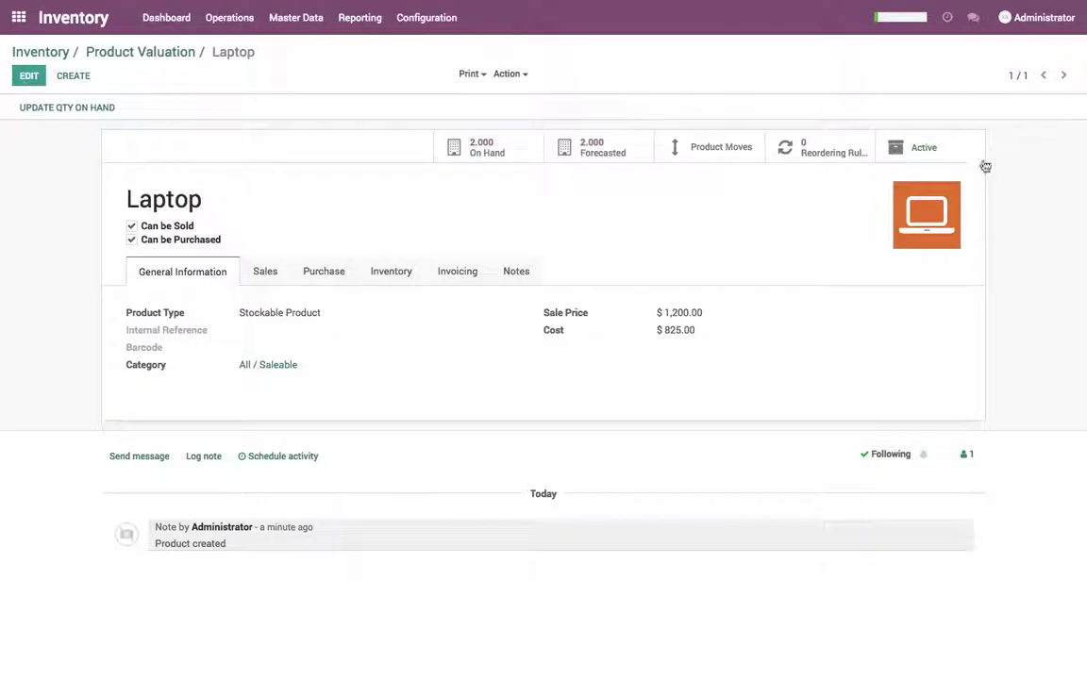
pyautogui.doubleClick(671, 332)
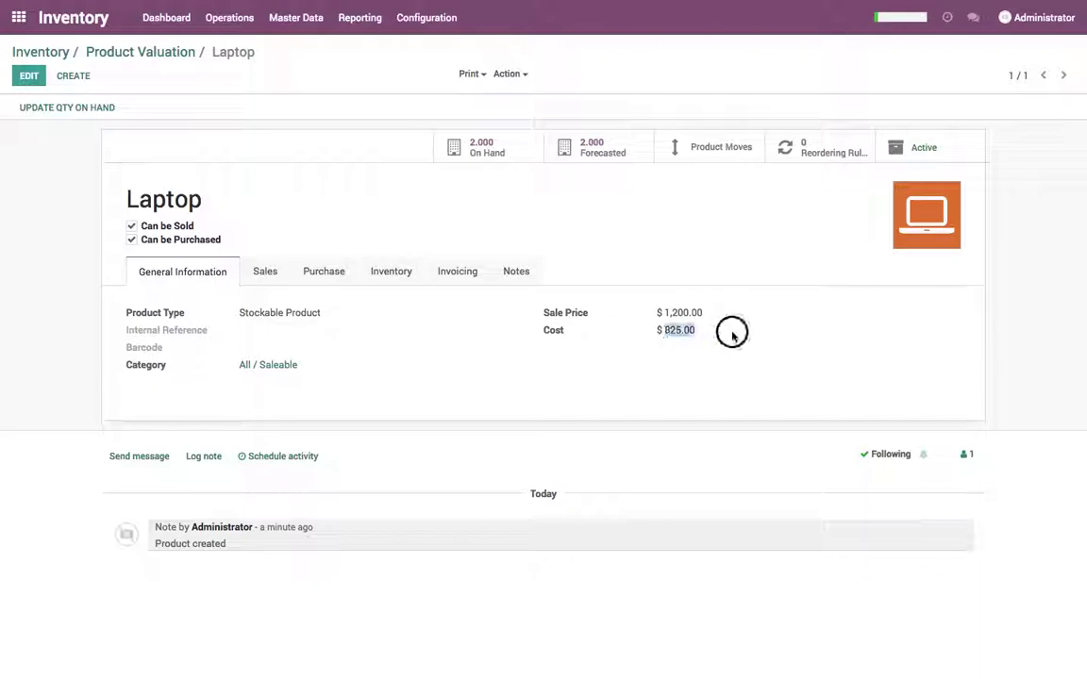
# - Start a log note on the Laptop product reading "cost is computed based on the stock + purchase."
pyautogui.click(198, 458)
pyautogui.write('cost is computed baase on the las')
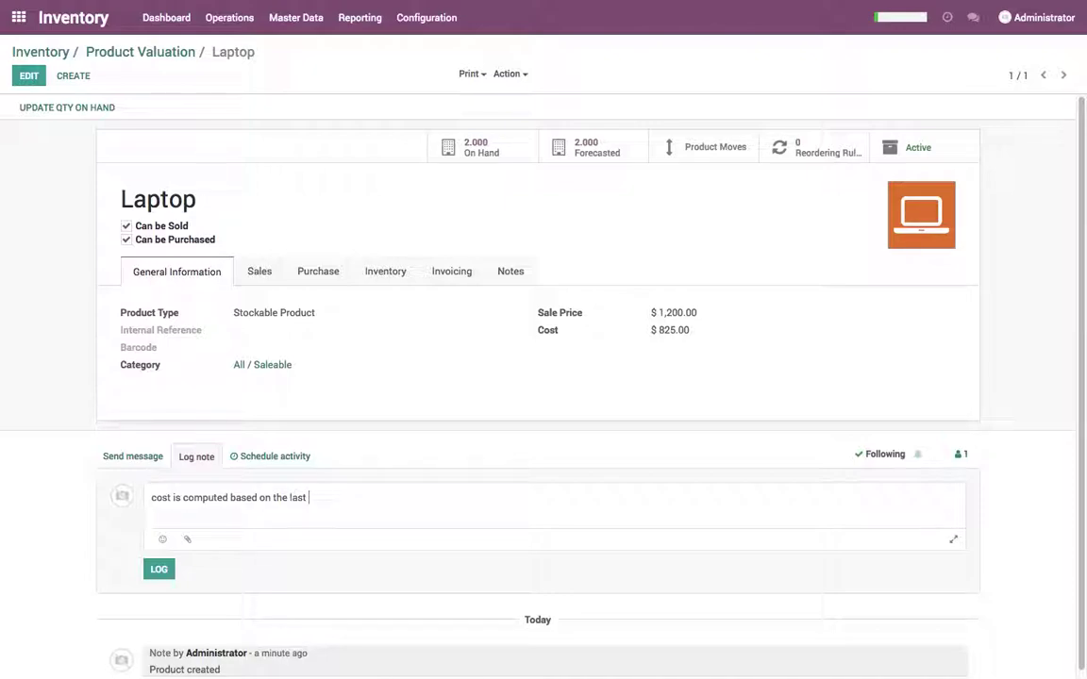
pyautogui.write('tock + purchase.')
# - Add the paragraph "lets say next purchase price will be 850, the cost price will be change after 3rd purchase." and log the note
pyautogui.press('Return')
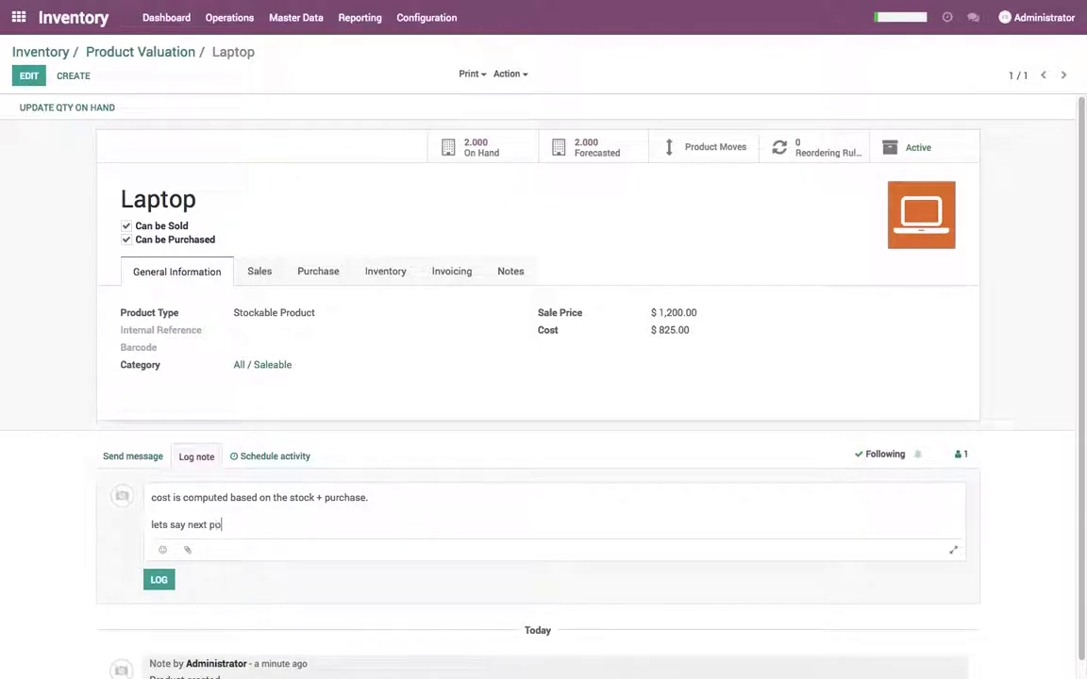
pyautogui.write('wi')
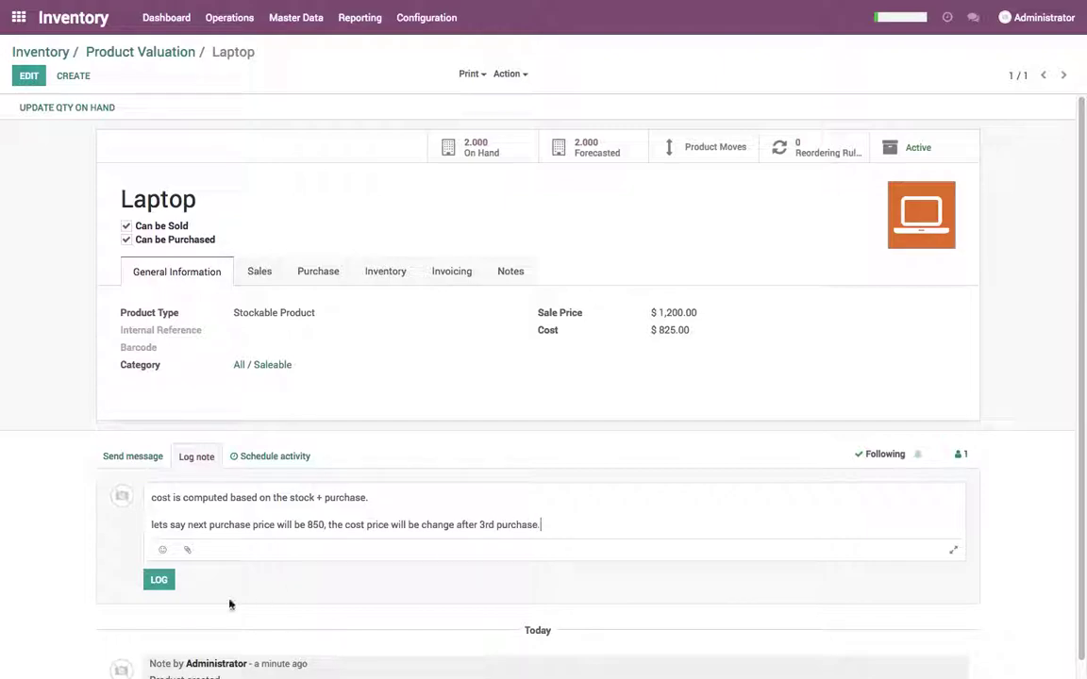
pyautogui.click(159, 579)
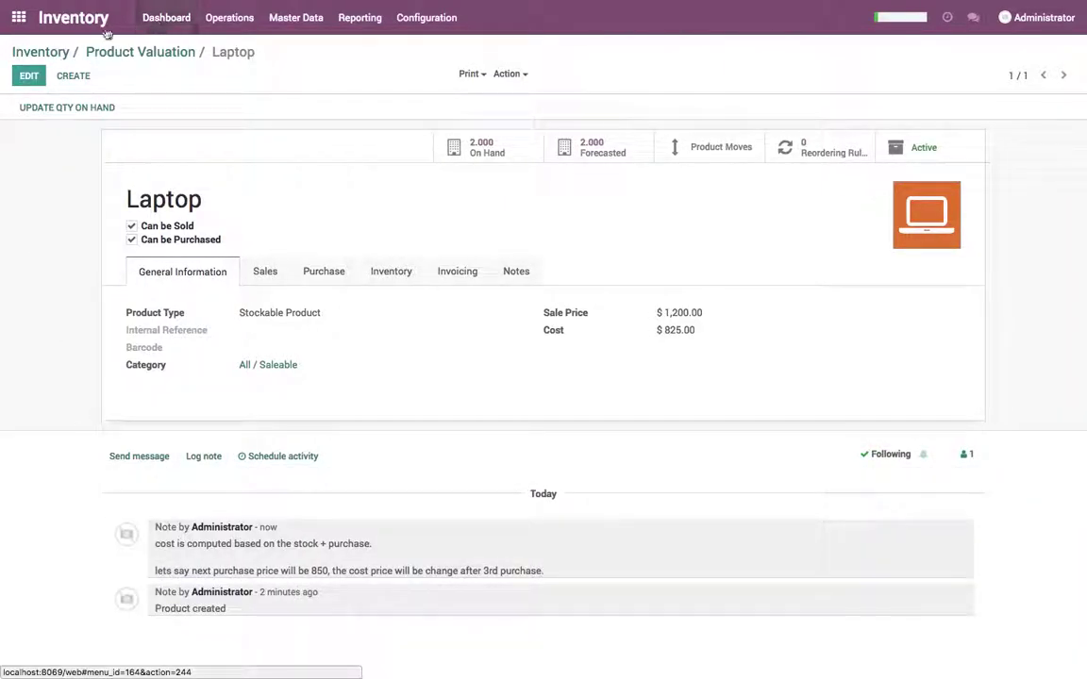
# - Switch to the Purchases app and create a request for quotation to Default Supplier with a Laptop line
pyautogui.click(19, 17)
pyautogui.click(382, 139)
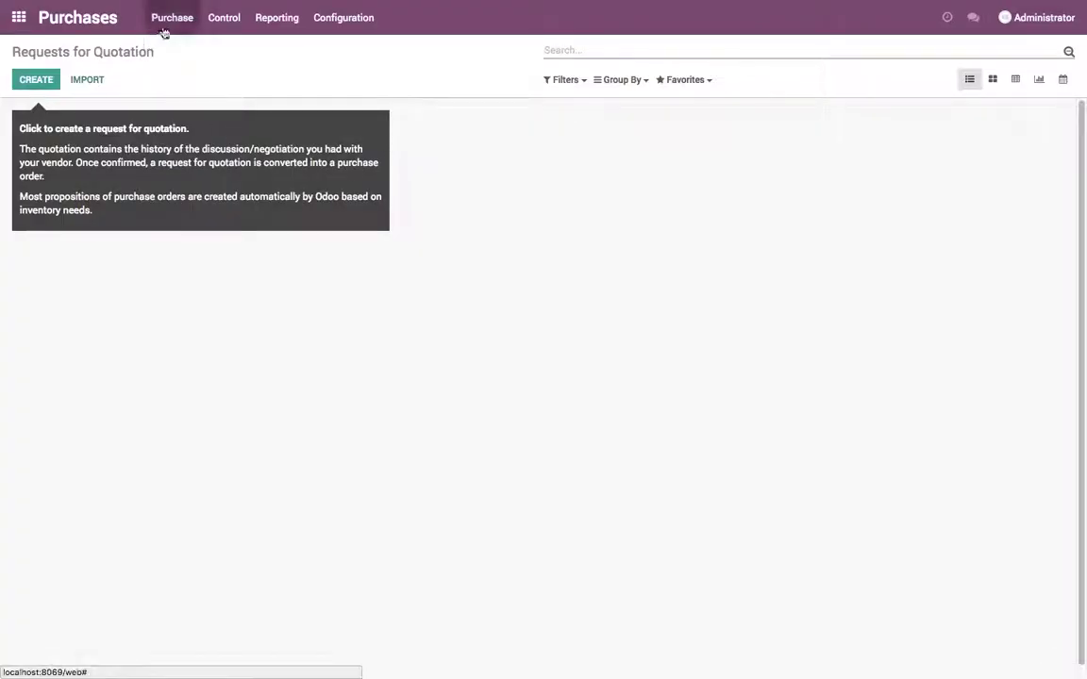
pyautogui.click(36, 79)
pyautogui.click(398, 227)
pyautogui.click(375, 250)
pyautogui.click(160, 337)
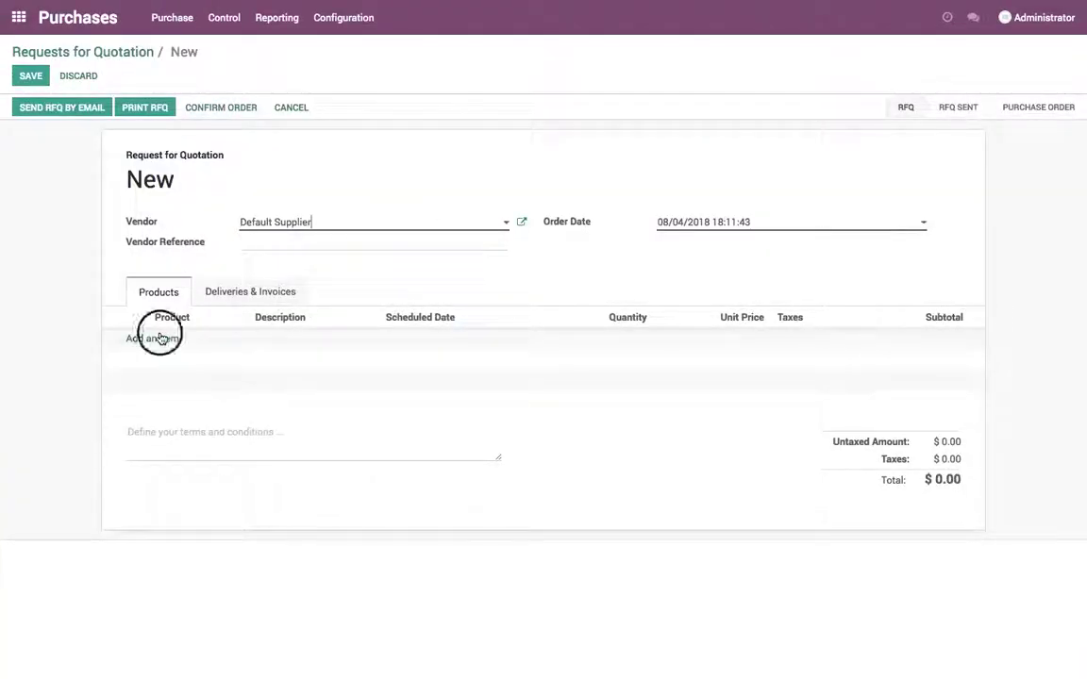
pyautogui.click(174, 369)
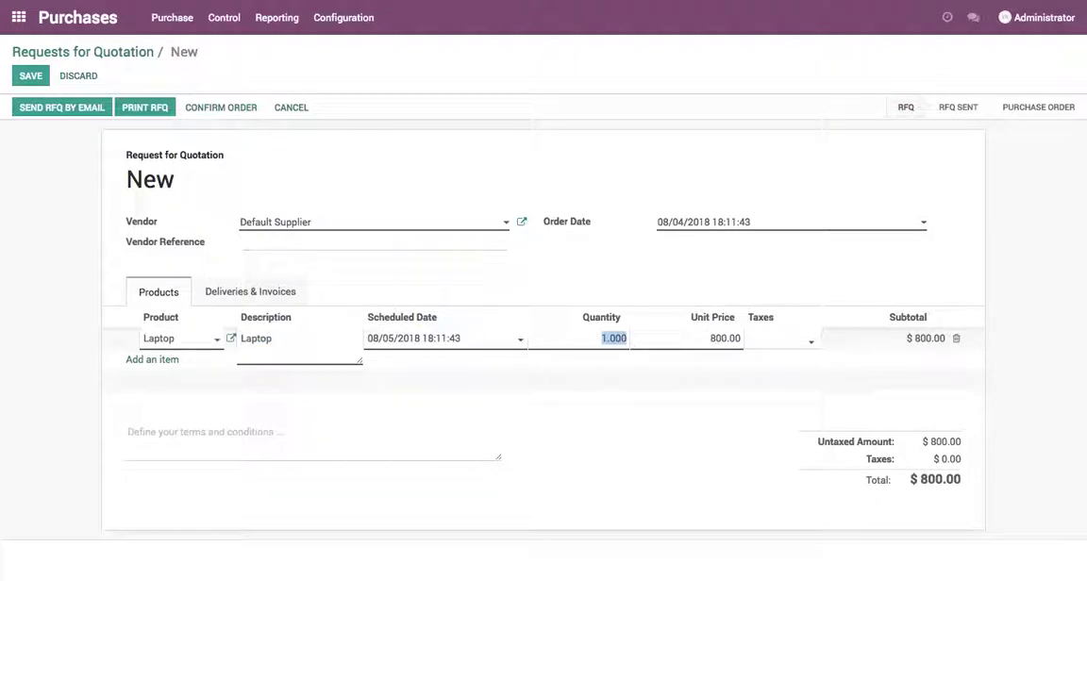
# - Set the Laptop line's unit price to 850 and save the request for quotation
pyautogui.click(724, 338)
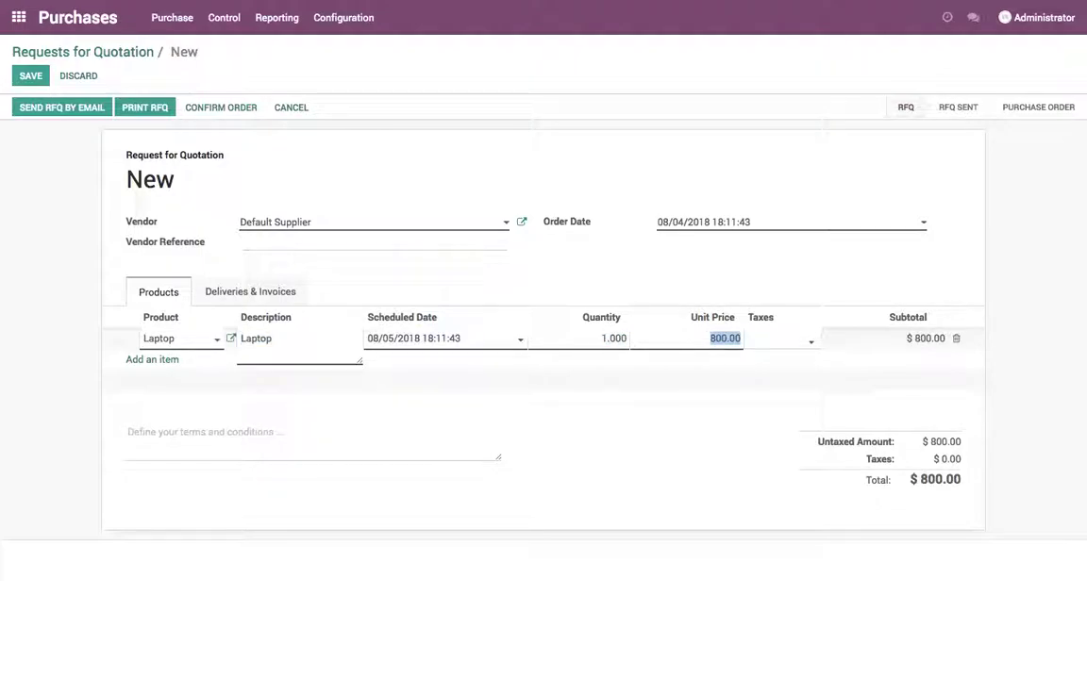
pyautogui.write('850')
pyautogui.click(49, 176)
pyautogui.click(22, 78)
# - Confirm the third purchase order and receive its Laptop by validating the incoming shipment as an immediate transfer
pyautogui.click(246, 117)
pyautogui.click(170, 121)
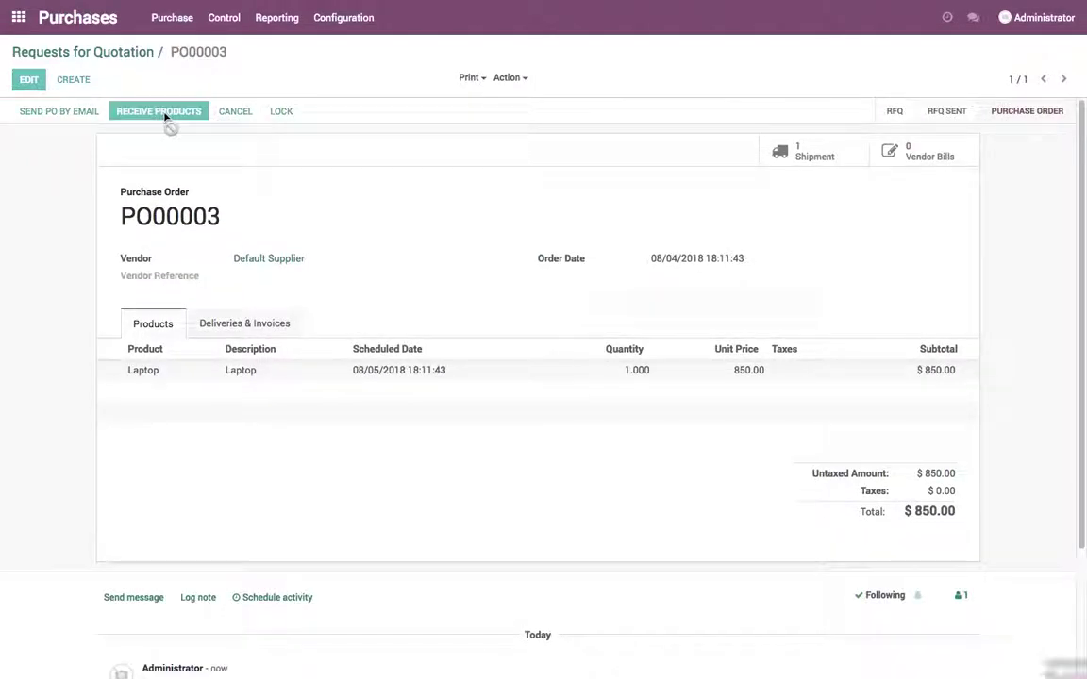
pyautogui.click(39, 107)
pyautogui.click(198, 161)
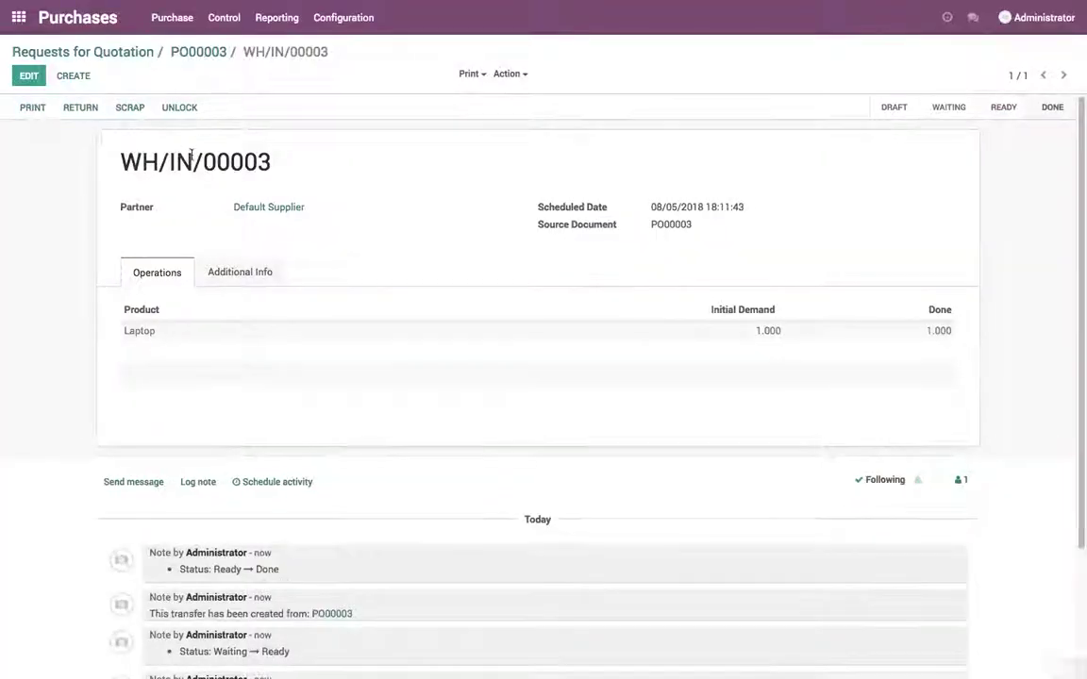
# - Switch to the Inventory app, retrieve the valuation of the current inventory, and open the Laptop to check its cost
pyautogui.click(223, 19)
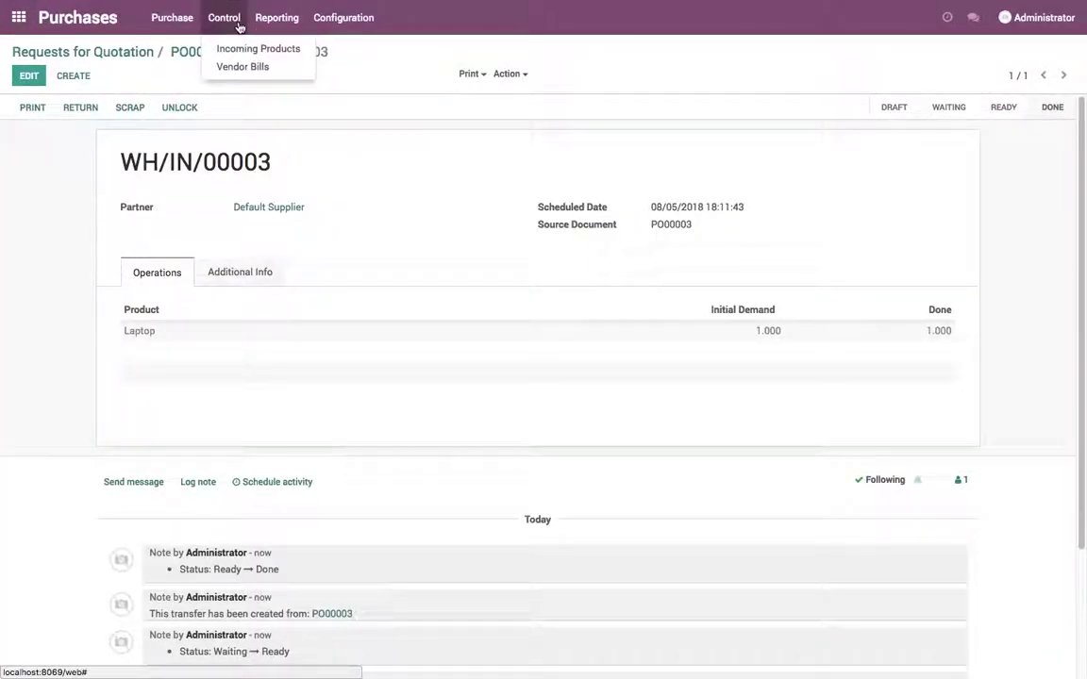
pyautogui.moveTo(173, 23)
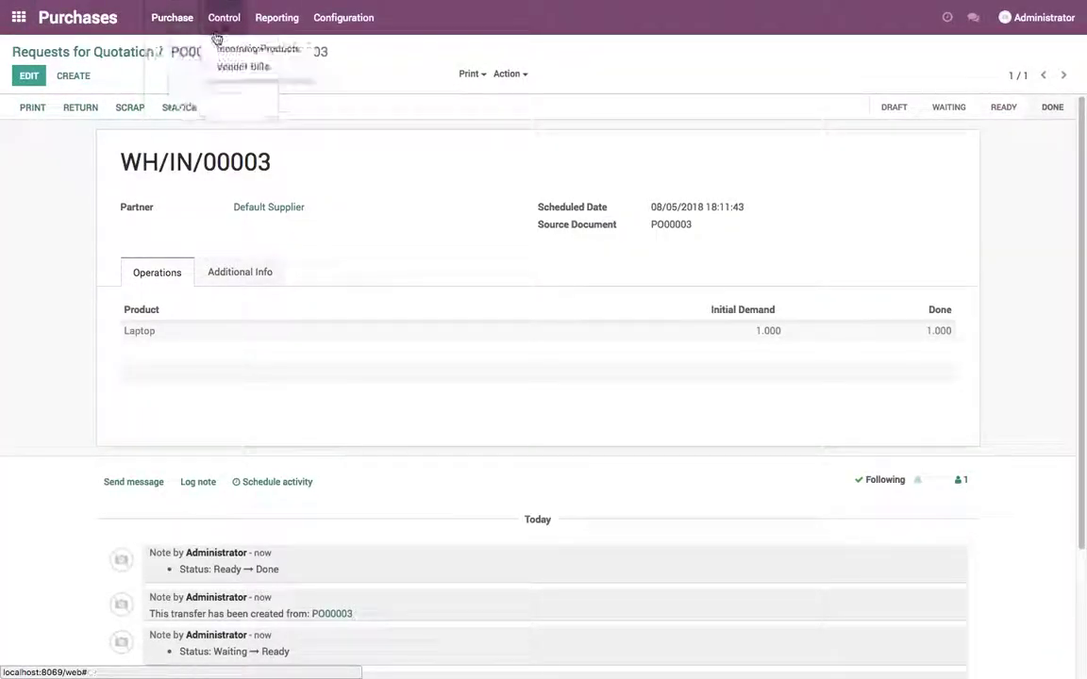
pyautogui.click(18, 17)
pyautogui.click(489, 141)
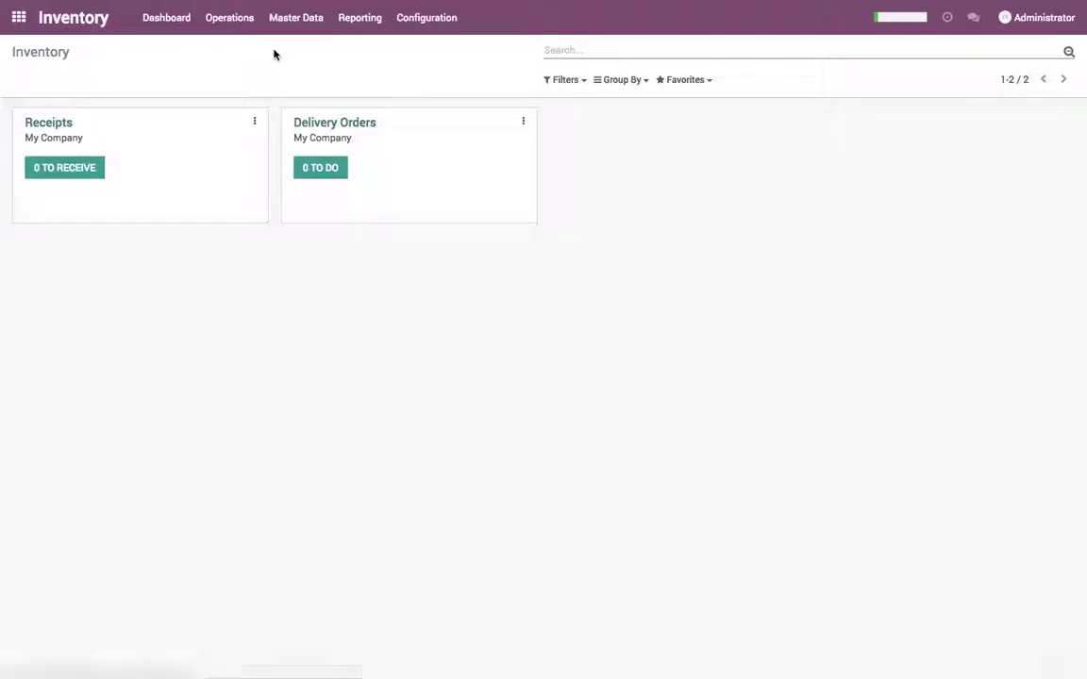
pyautogui.click(352, 23)
pyautogui.click(355, 67)
pyautogui.click(338, 194)
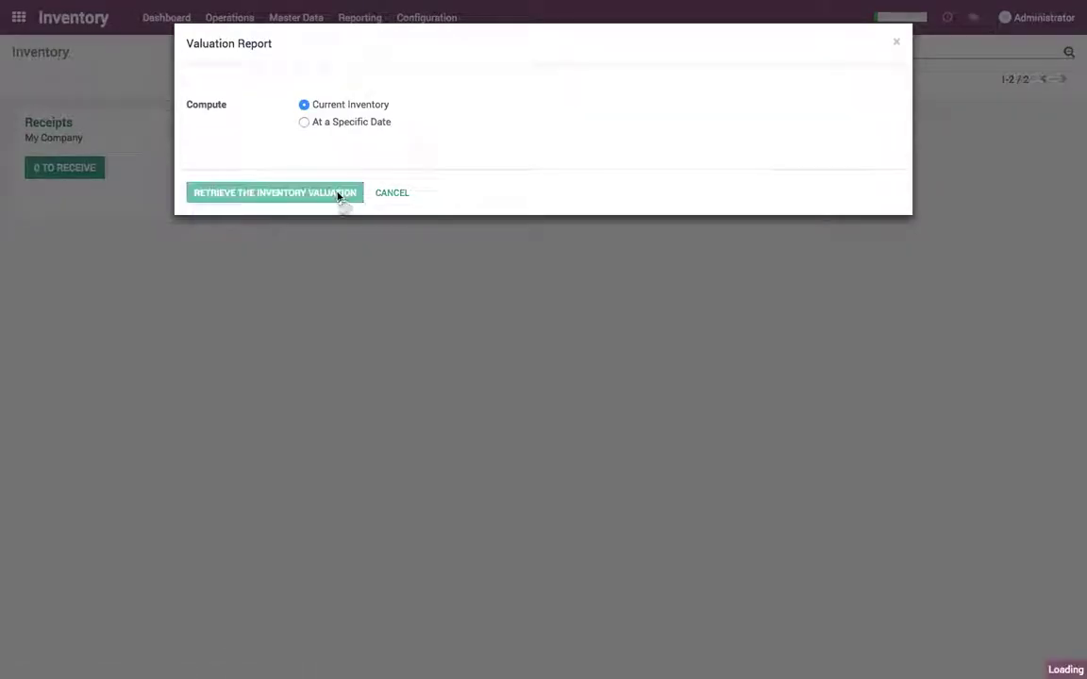
pyautogui.click(944, 152)
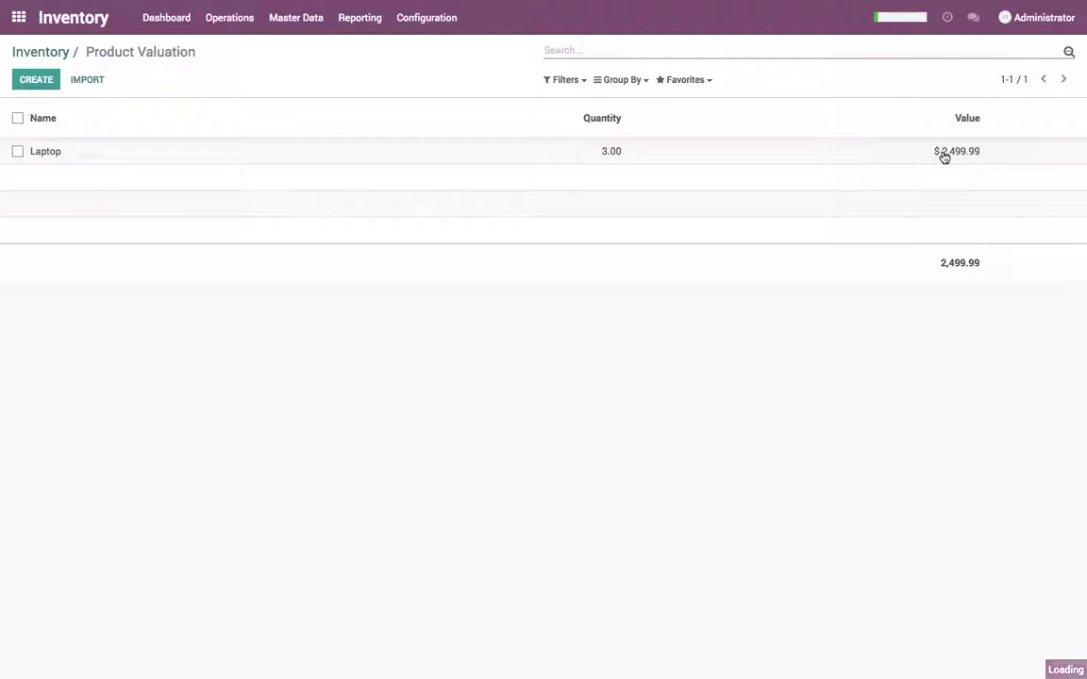
pyautogui.click(660, 330)
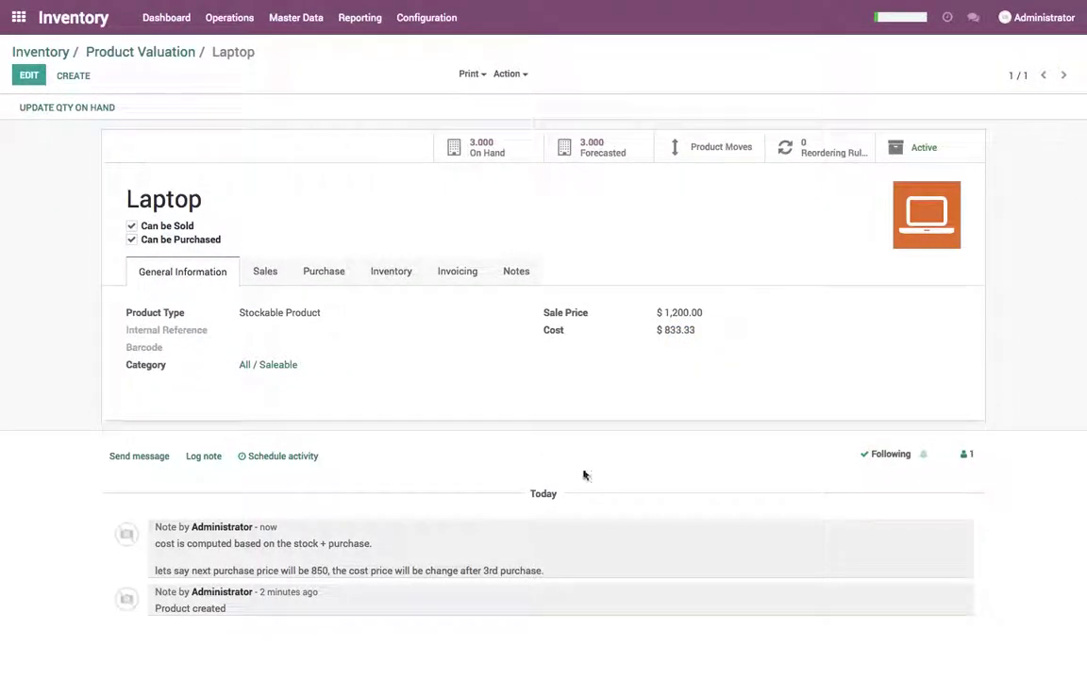
# - Log the note "price change on every purchase reception process and at the time of confirmation of purchase order." on the Laptop and reopen the valuation report
pyautogui.click(204, 457)
pyautogui.write('pice')
pyautogui.press('BackSpace')
pyautogui.press('BackSpace')
pyautogui.press('BackSpace')
pyautogui.write('rice change on every ')
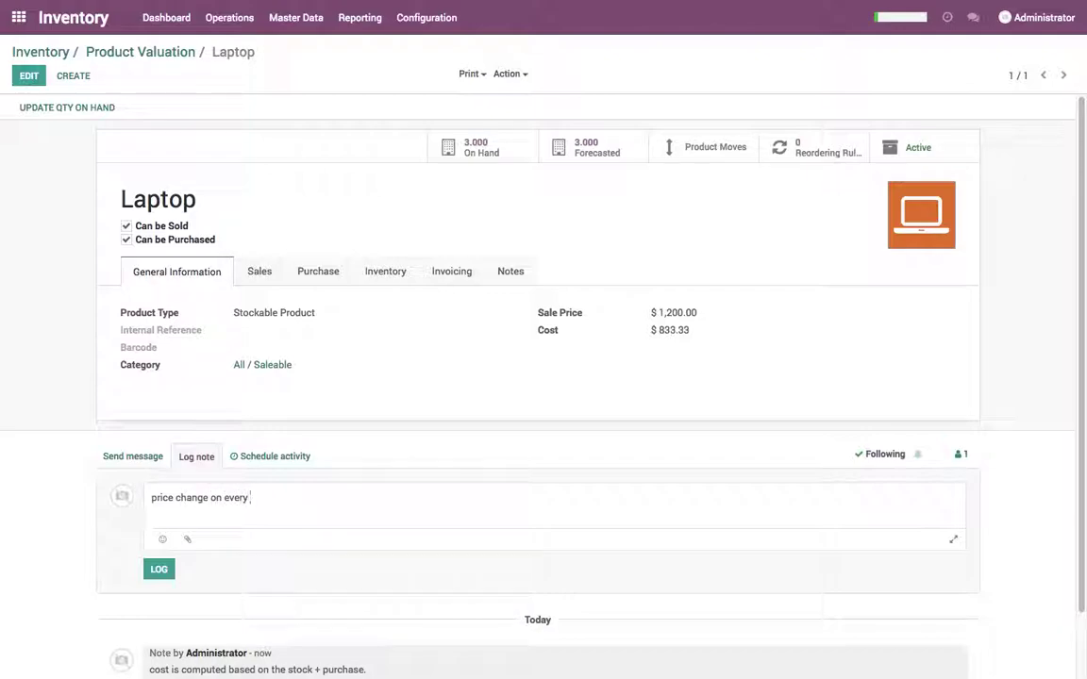
pyautogui.write('purchase reception process and')
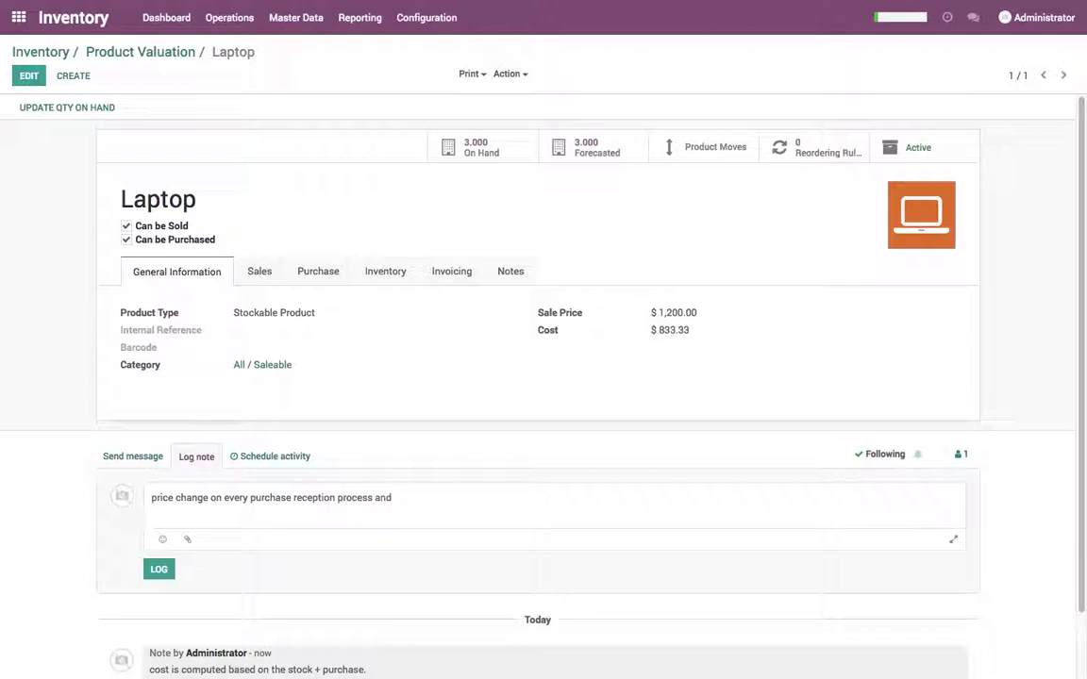
pyautogui.write('time')
pyautogui.press('BackSpace')
pyautogui.press('BackSpace')
pyautogui.press('BackSpace')
pyautogui.write('of')
pyautogui.press('BackSpace')
pyautogui.press('BackSpace')
pyautogui.write('ion o')
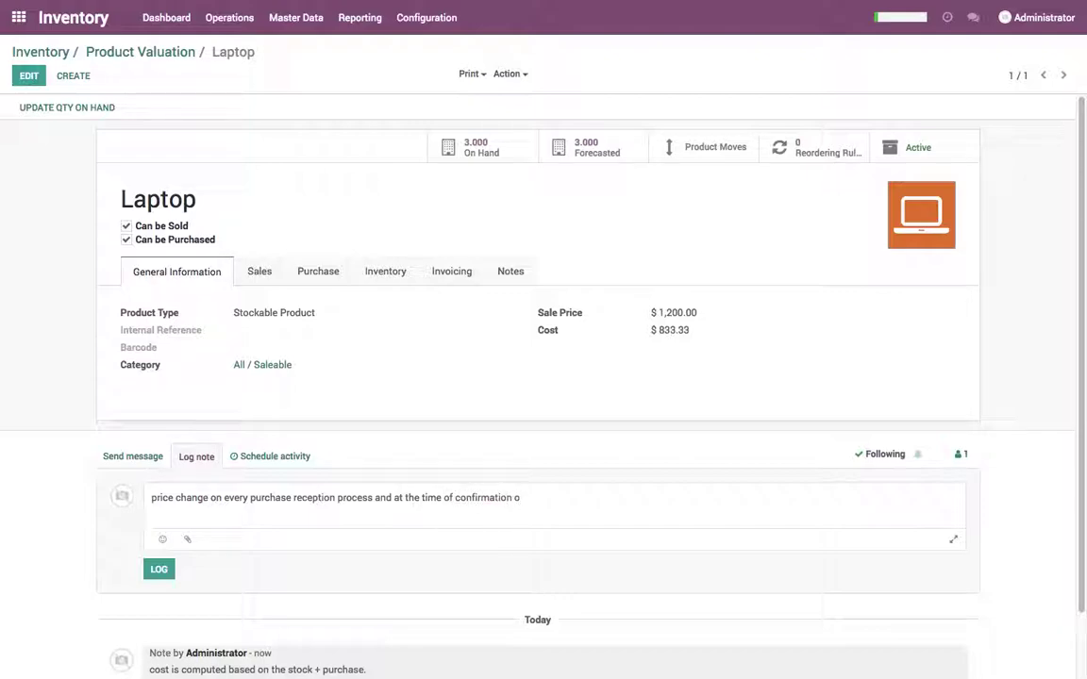
pyautogui.write('f pprchase order.')
pyautogui.click(159, 569)
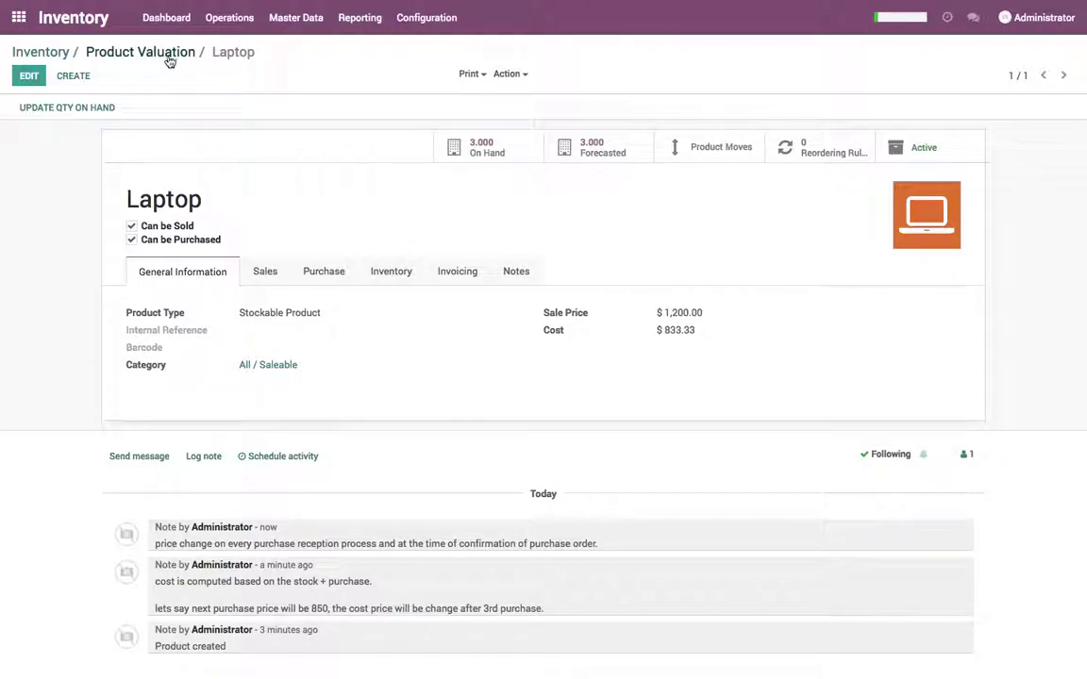
pyautogui.click(114, 52)
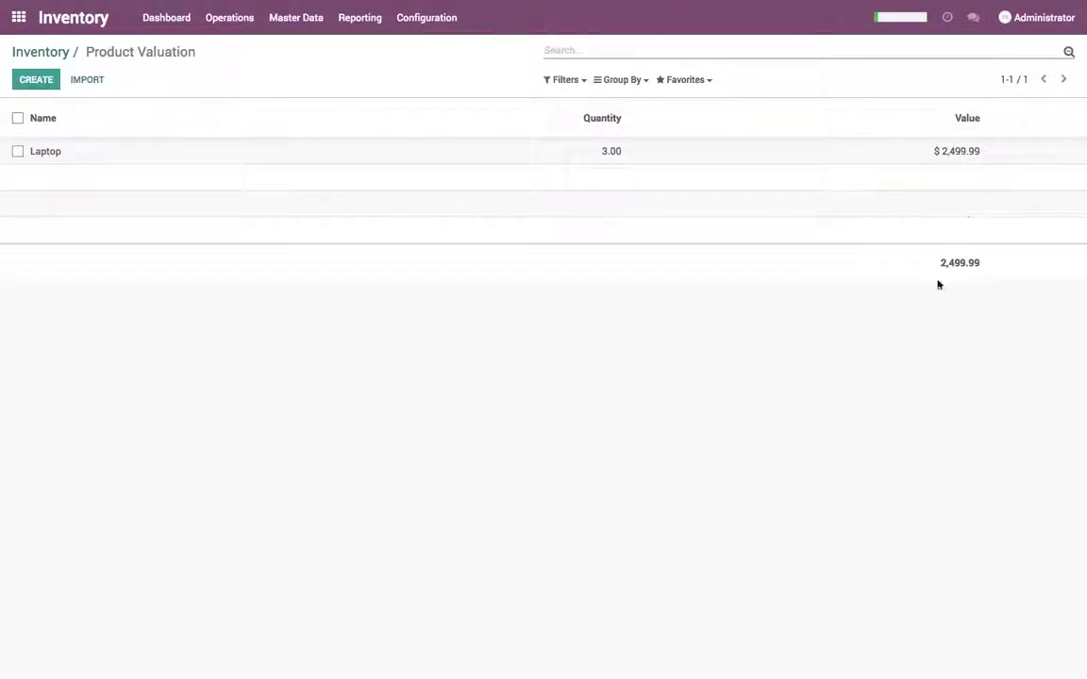